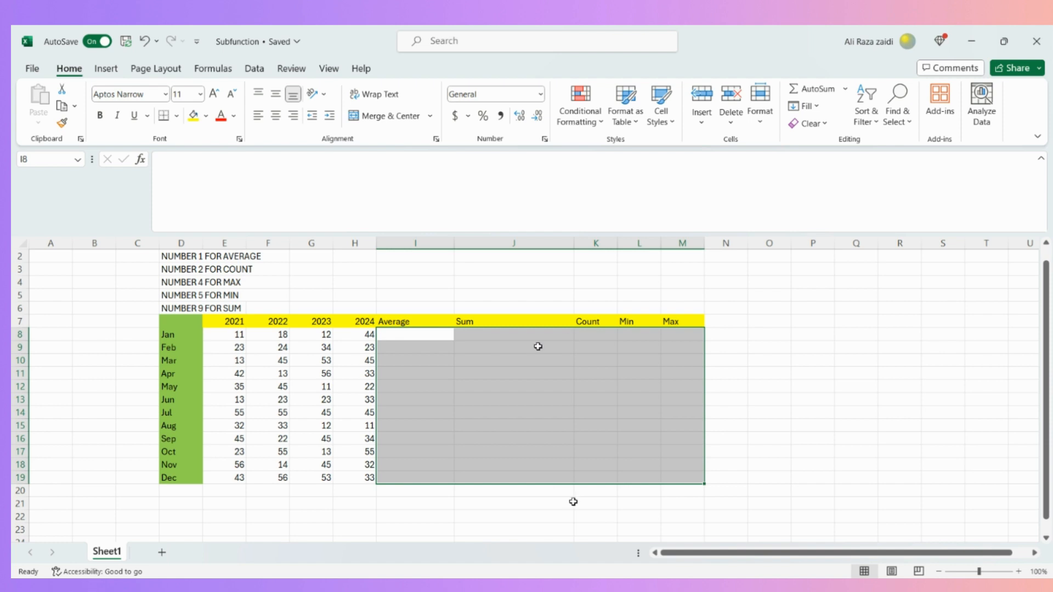
Review the SUBTOTAL function-number notes in rows 3 to 6 and the monthly data range E8:H19
click(172, 270)
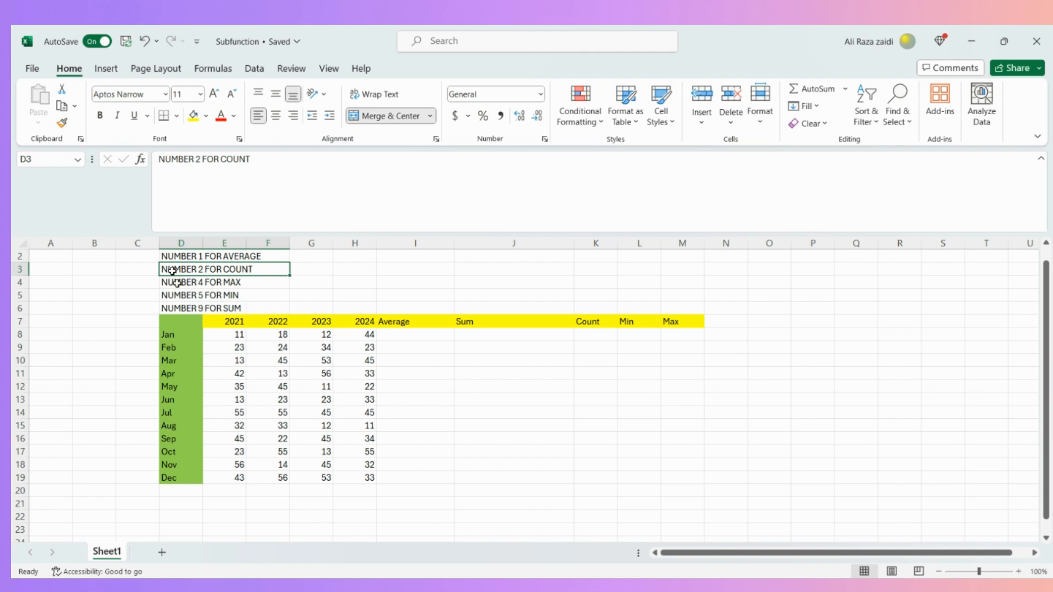
click(174, 284)
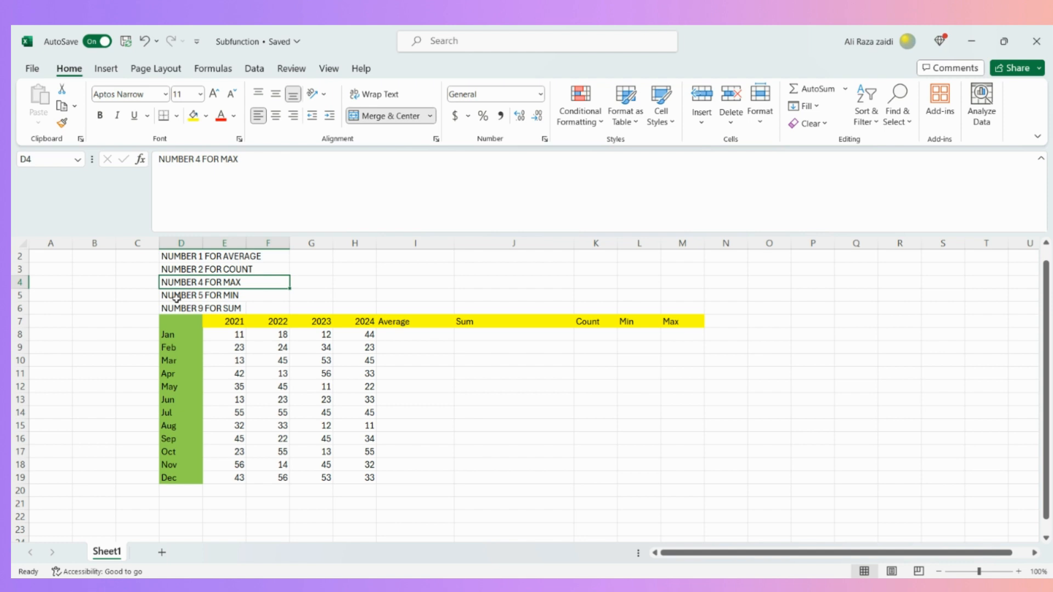
click(176, 298)
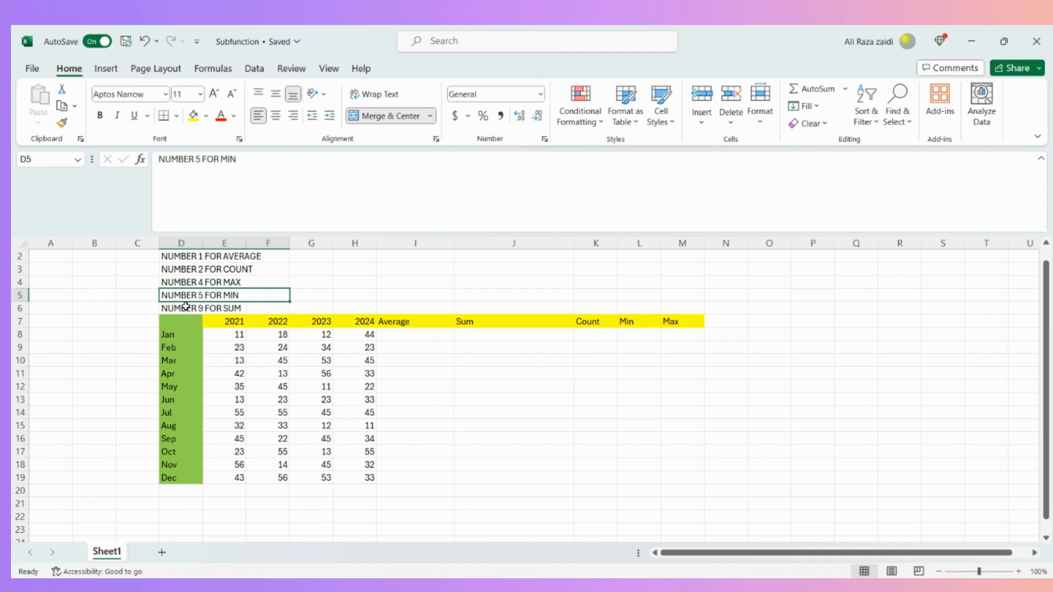
click(186, 308)
click(211, 306)
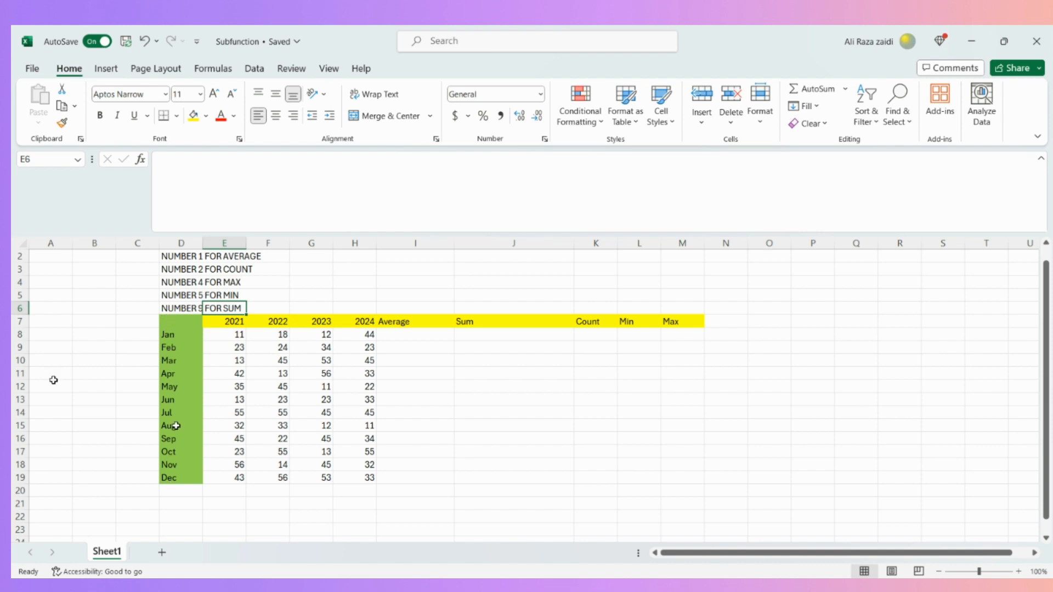
drag(237, 336, 356, 481)
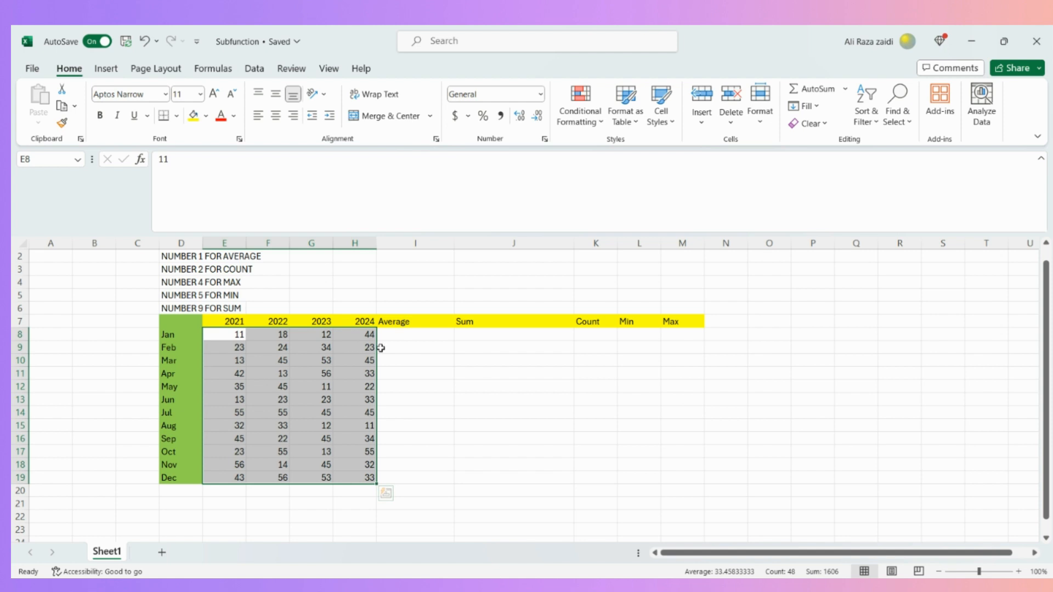
Enter =SUBTOTAL(1,E8:H8) in cell I8 to calculate January's average
click(403, 334)
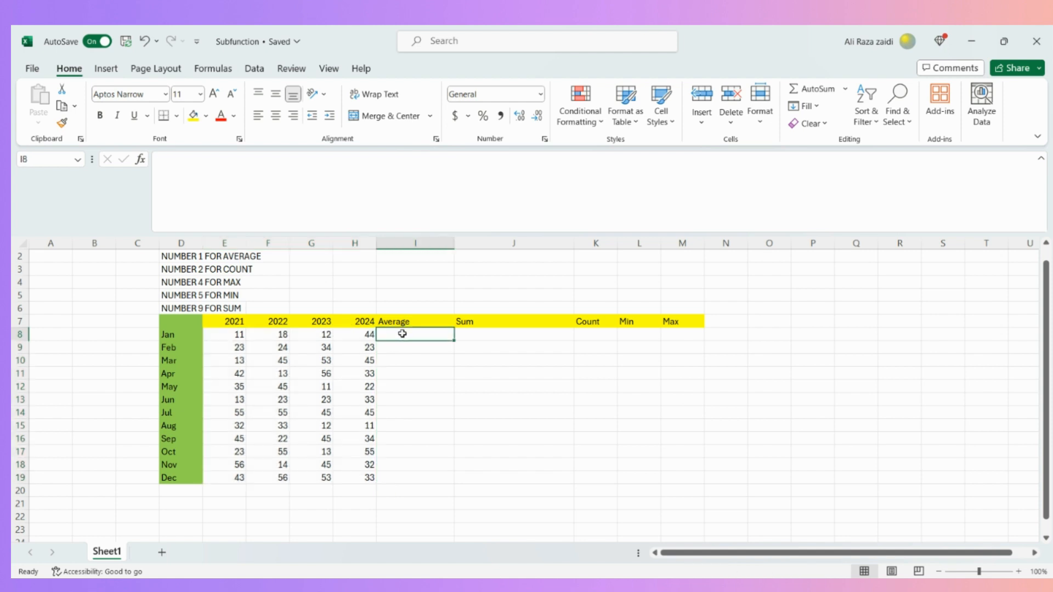
text(=)
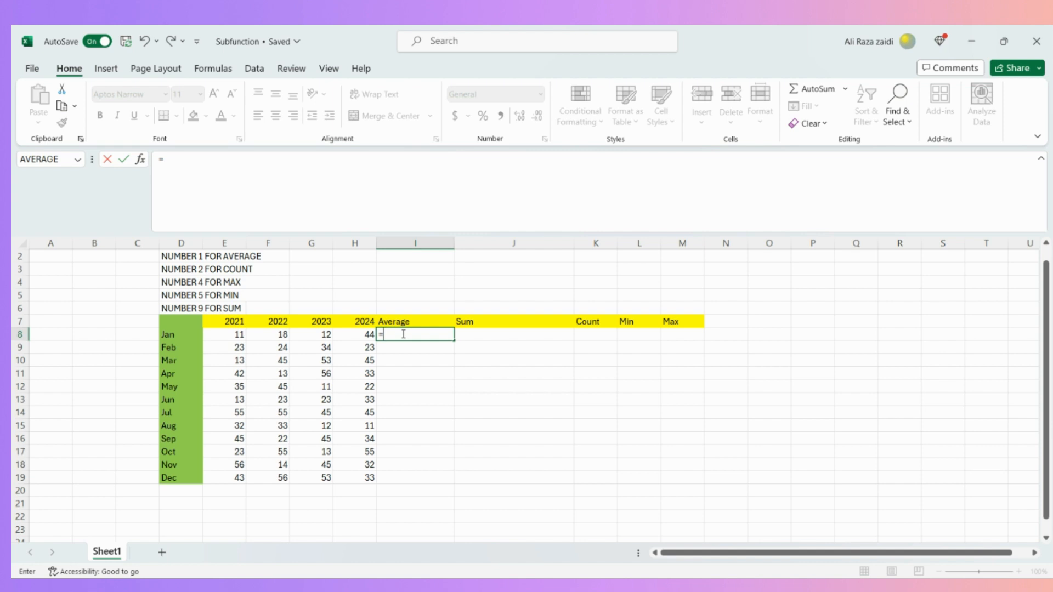
text(sub)
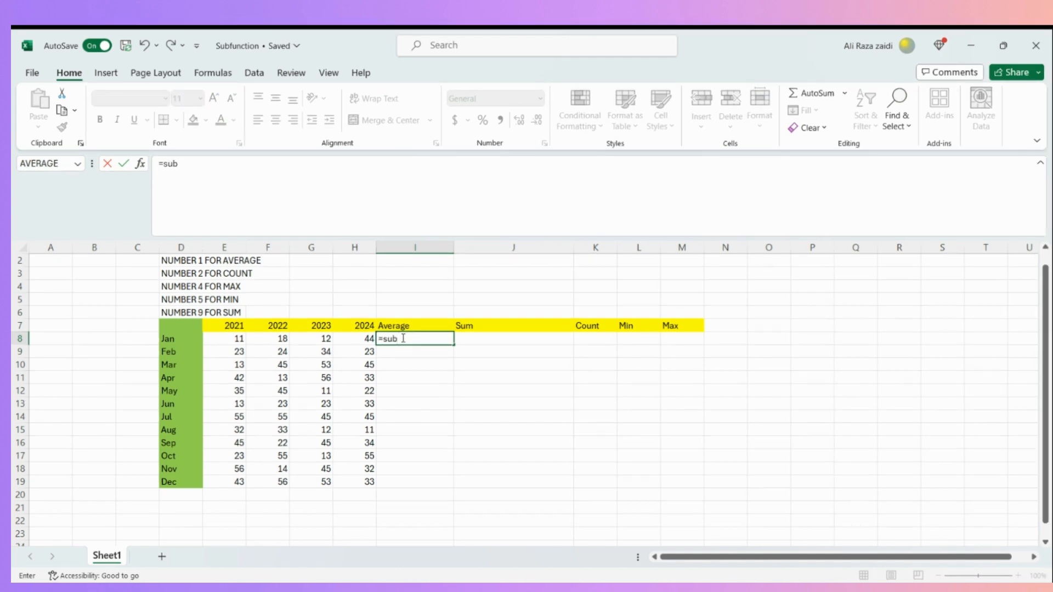
key(Tab)
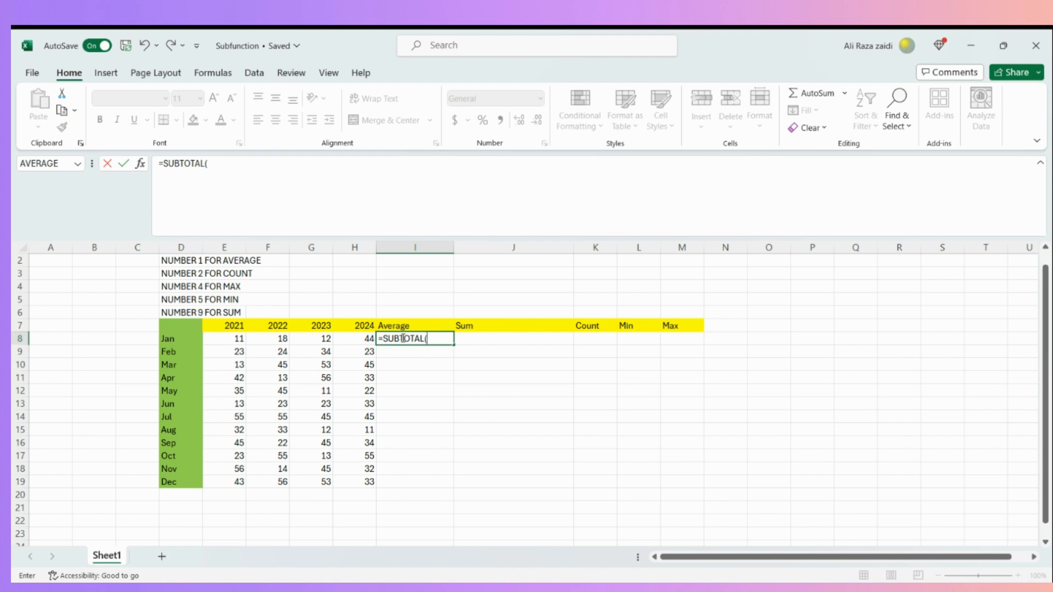
text(1\)
text(,)
key(Left)
key(Left)
key(Left)
key(Left)
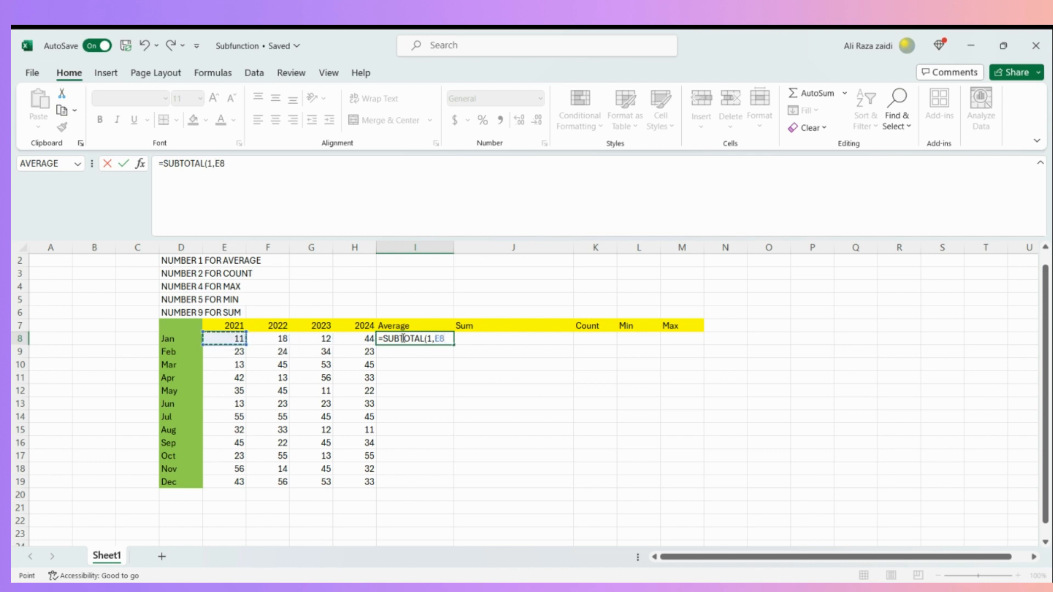
key(Right)
key(Left)
key(shift+Right)
key(shift+Right)
key(shift+Right)
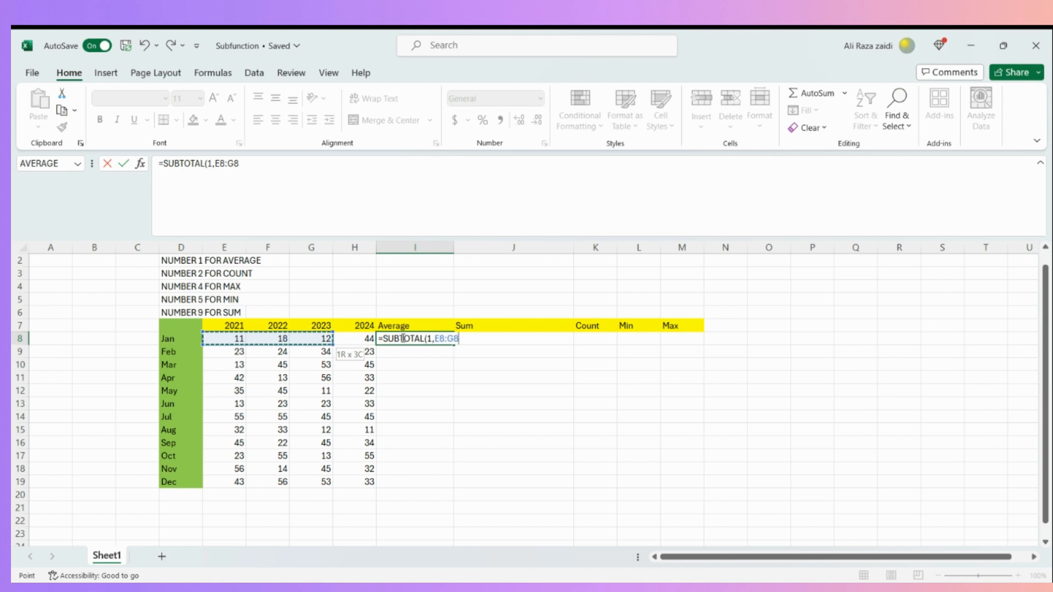
text())
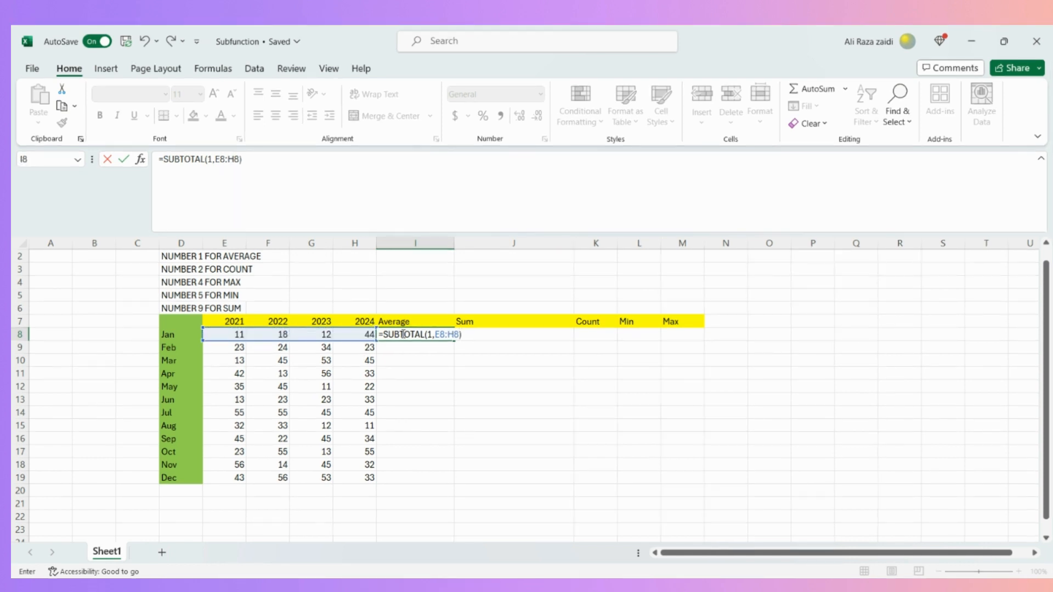
key(Return)
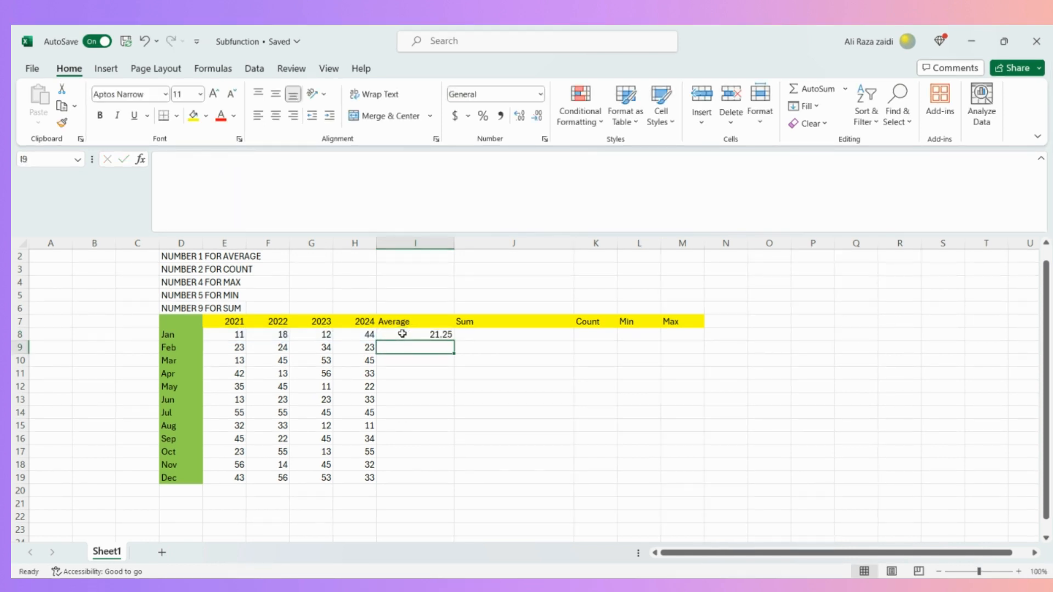
Fill January's average formula down the Average column through December (I19) and check the December cell's formula
click(402, 334)
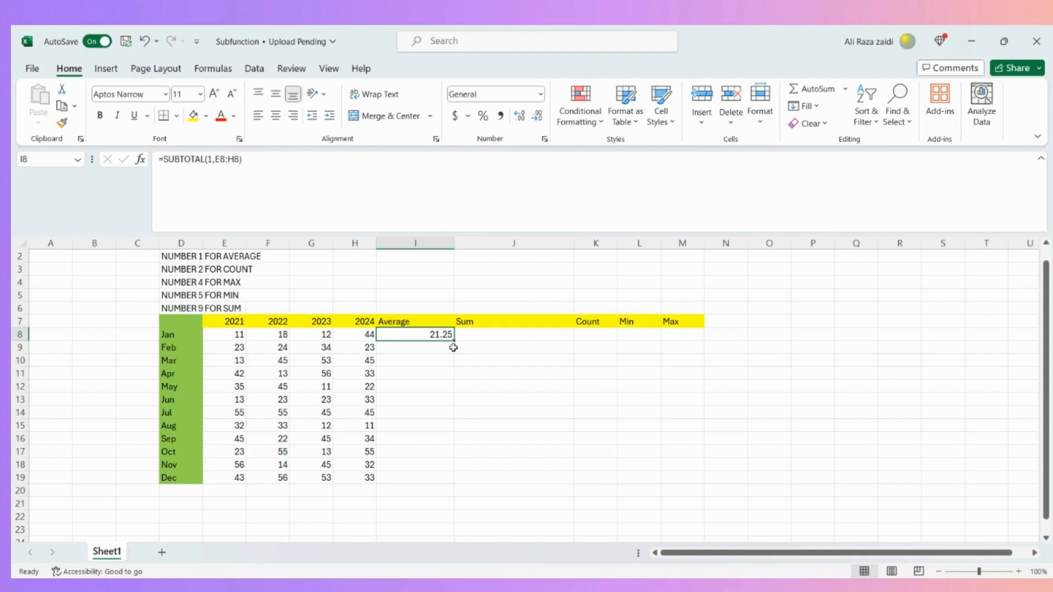
drag(454, 340, 454, 483)
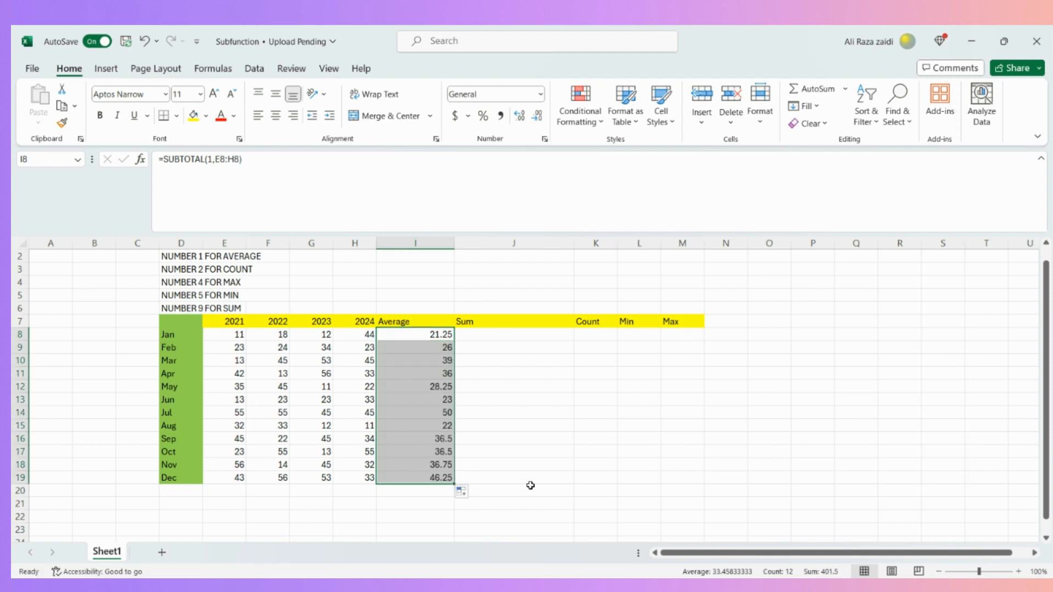
click(398, 480)
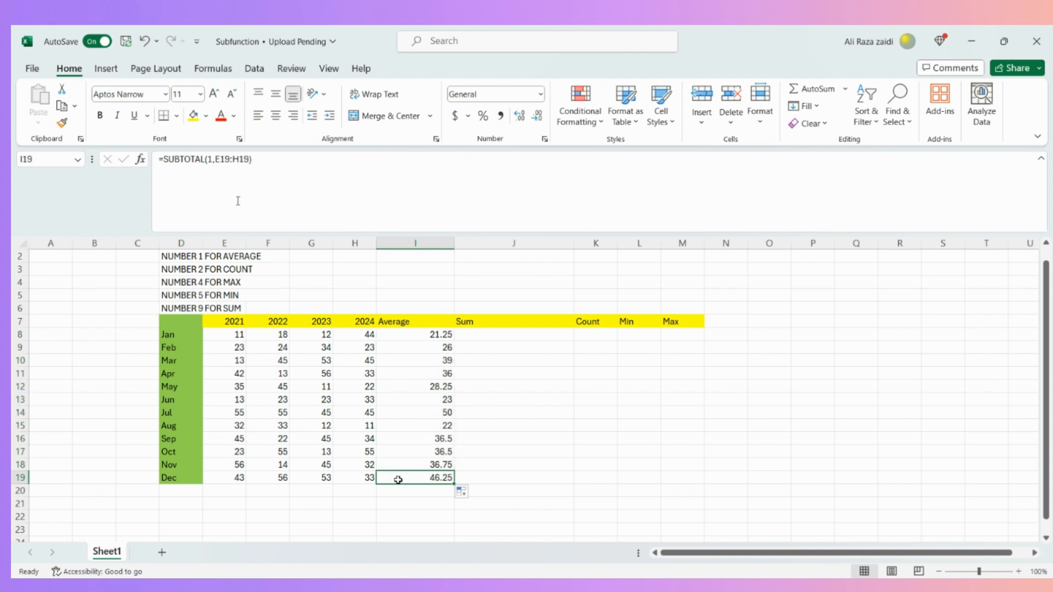
click(553, 424)
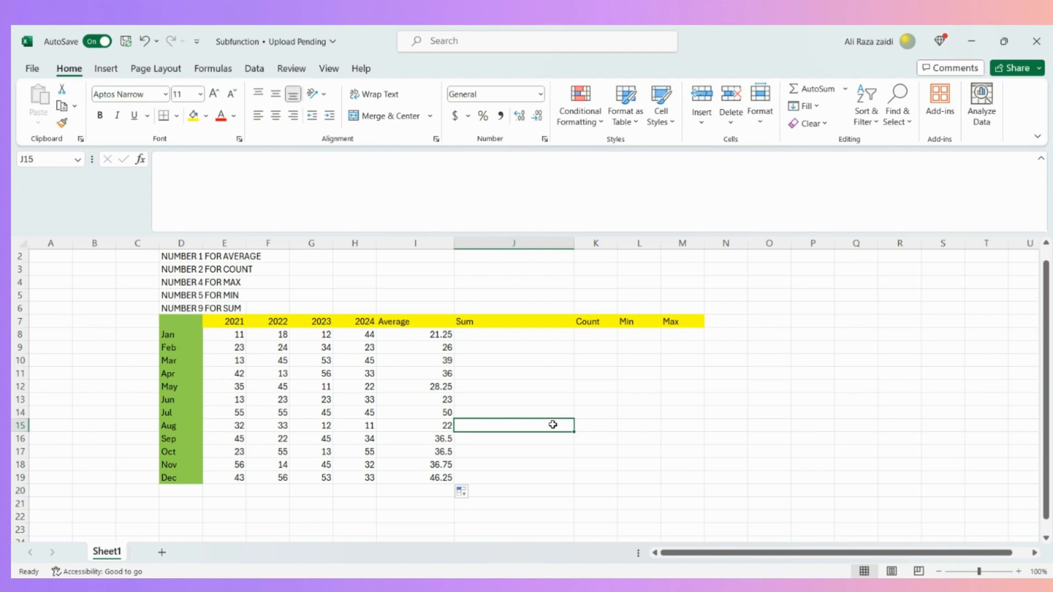
key(ctrl+z)
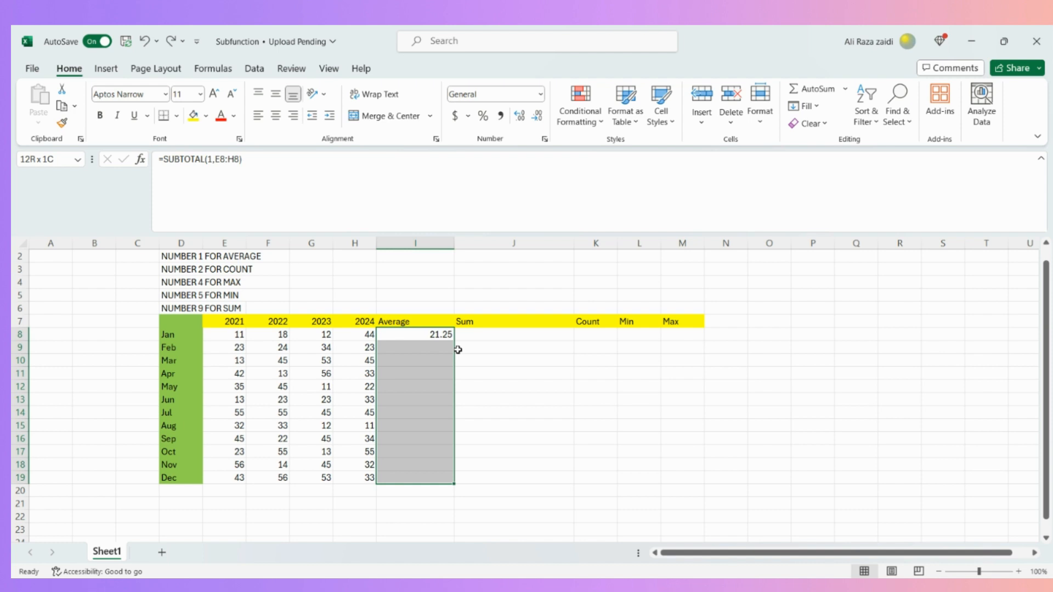
key(ctrl+y)
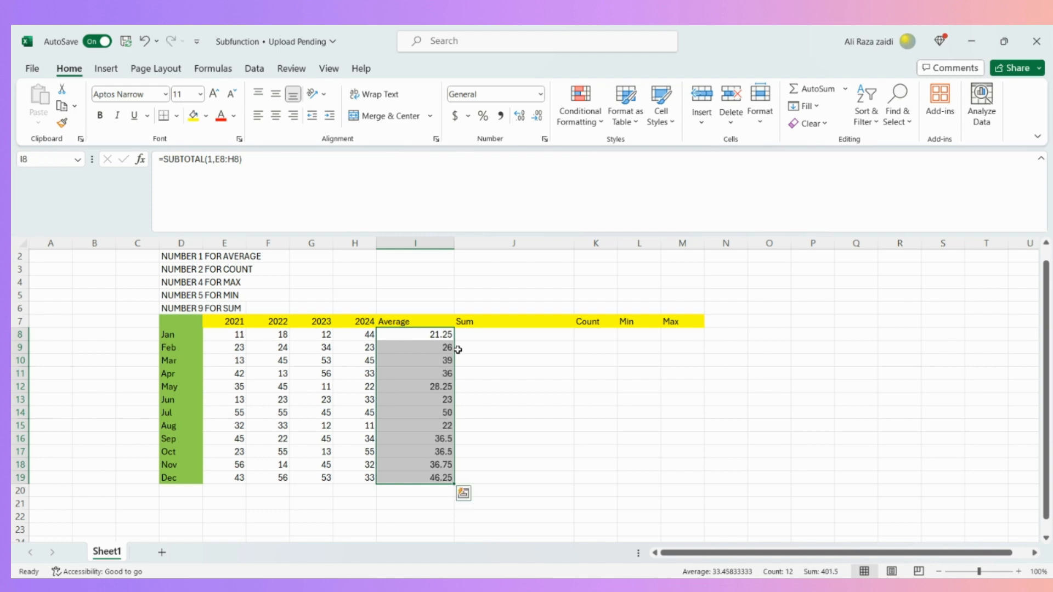
key(Right)
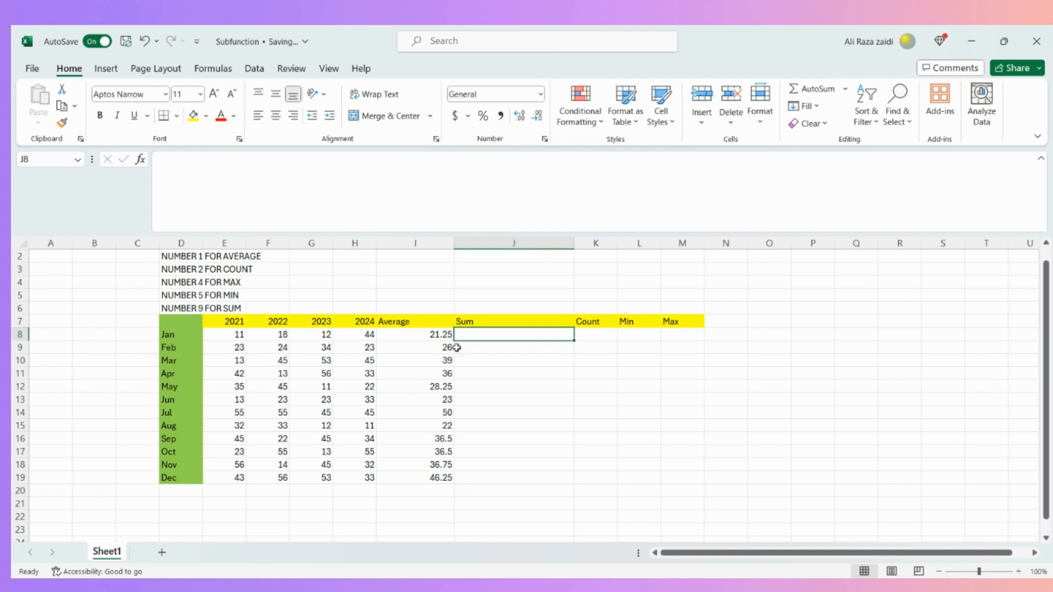
text(=SUBTOTAL()
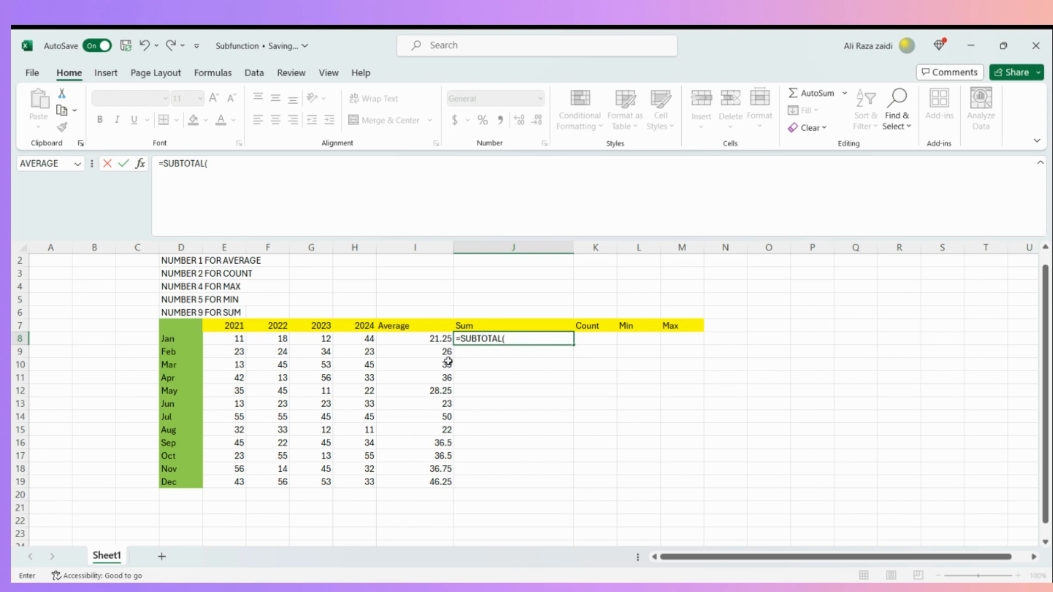
text(9)
text(,e8)
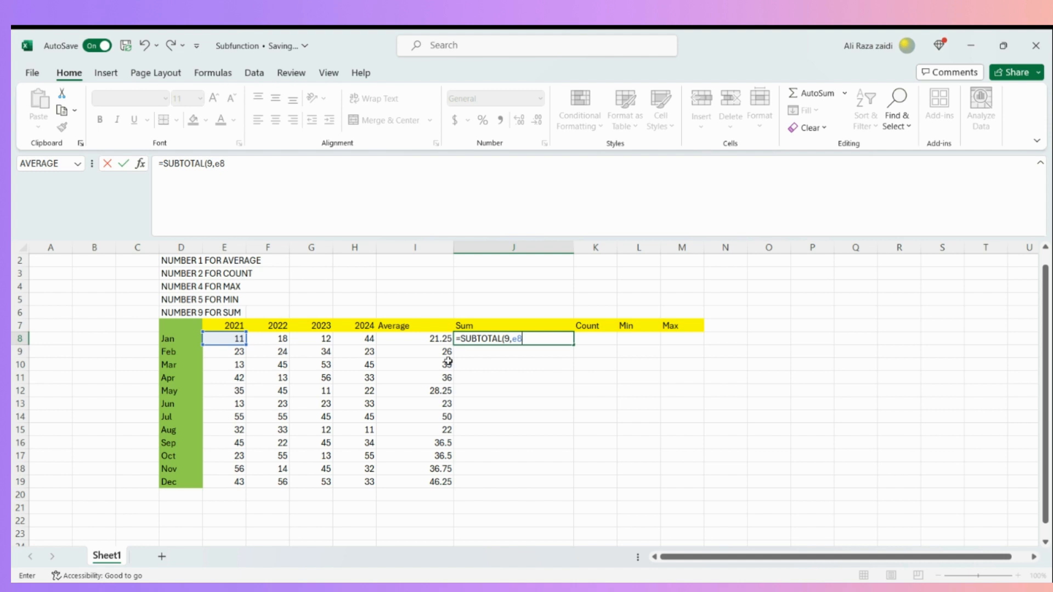
key(shift+Up)
key(ctrl+z)
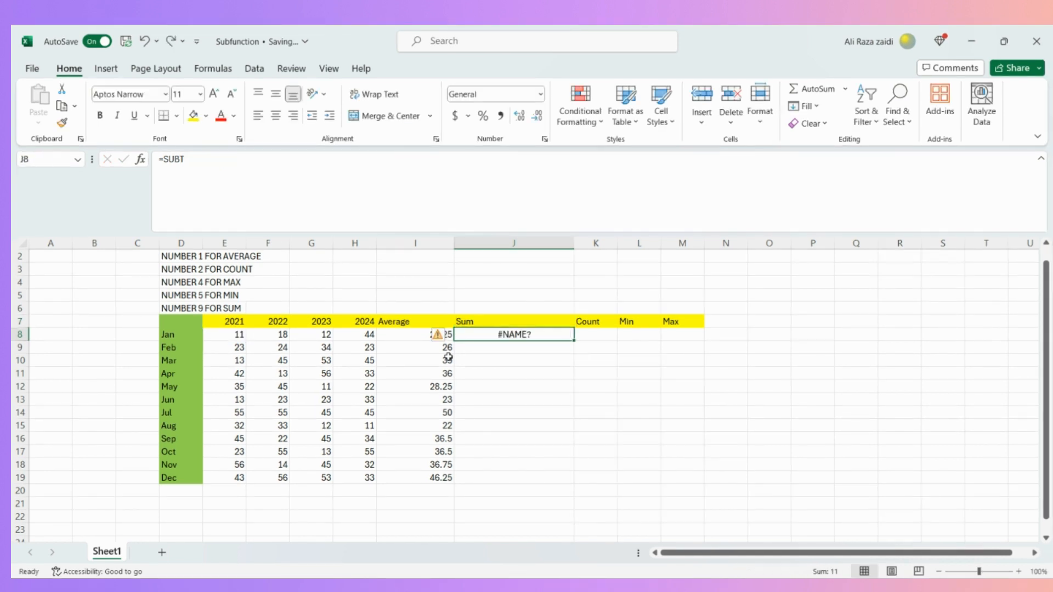
key(ctrl+z)
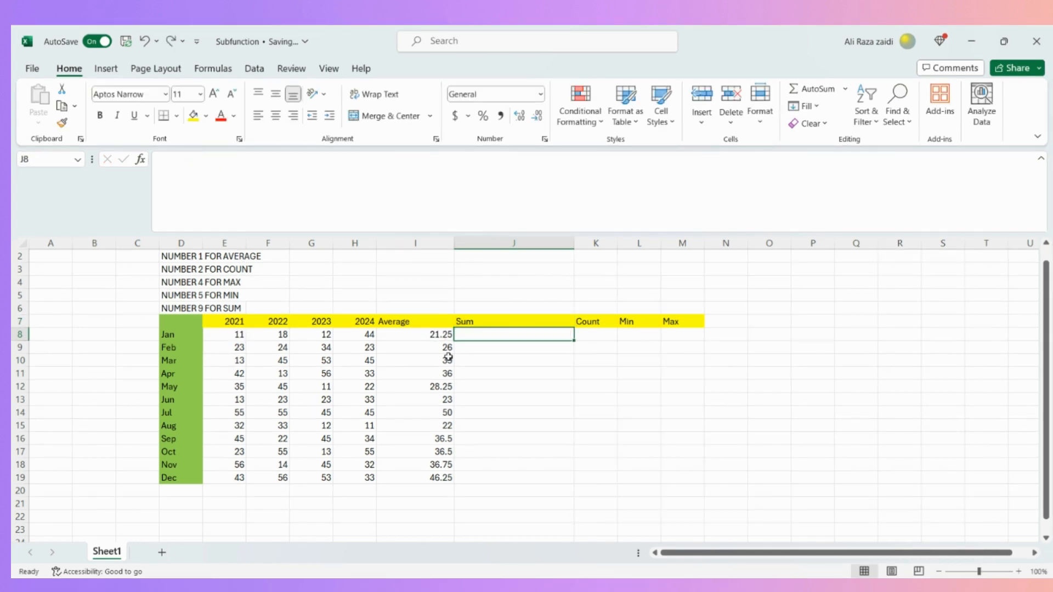
Enter =SUBTOTAL(9,E8:H8) in cell J8 to calculate January's sum
text(=sub)
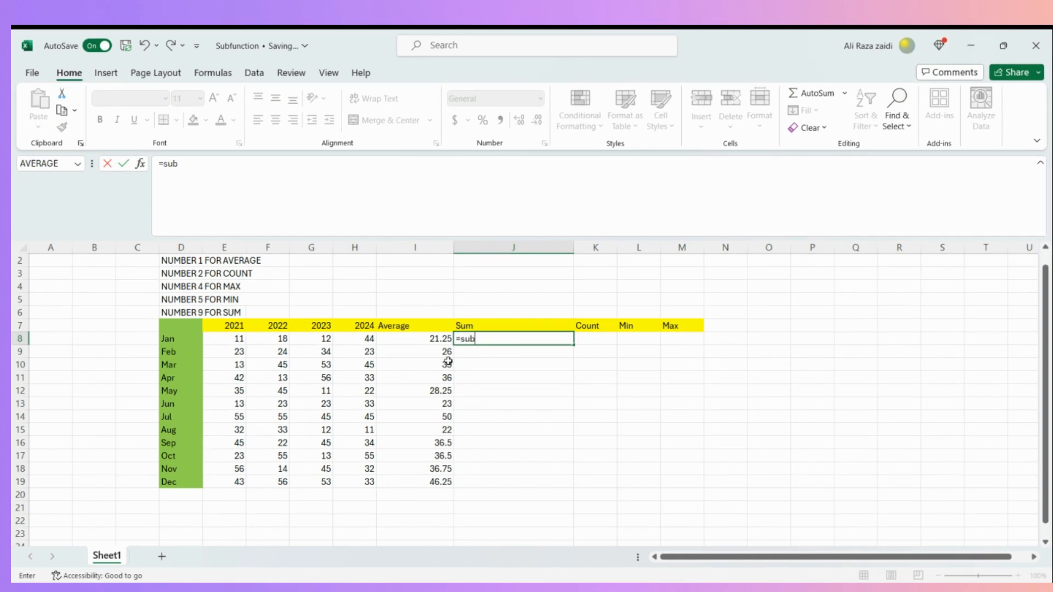
key(Tab)
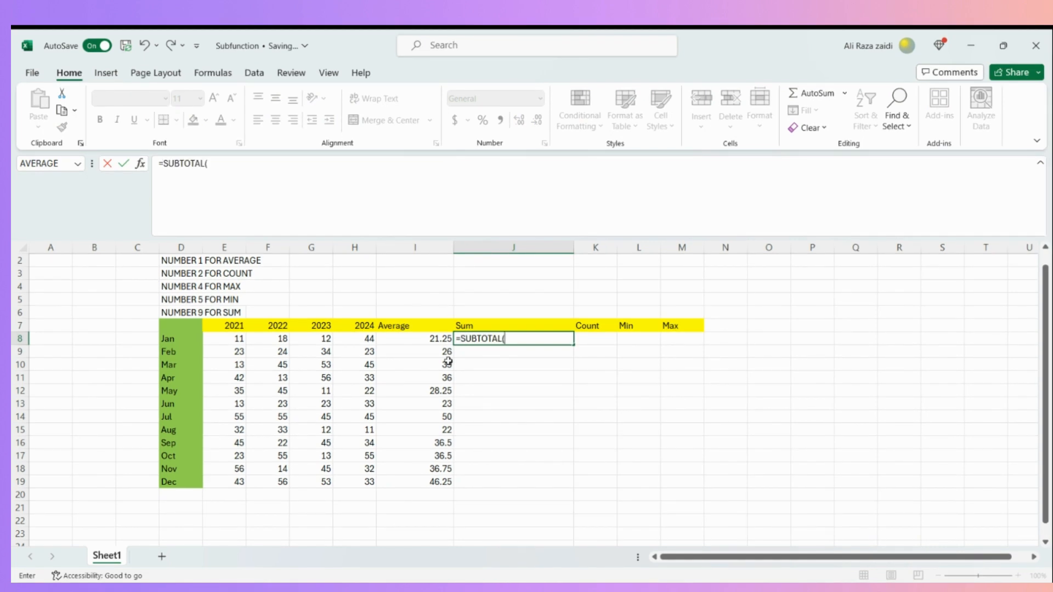
text(9,e8)
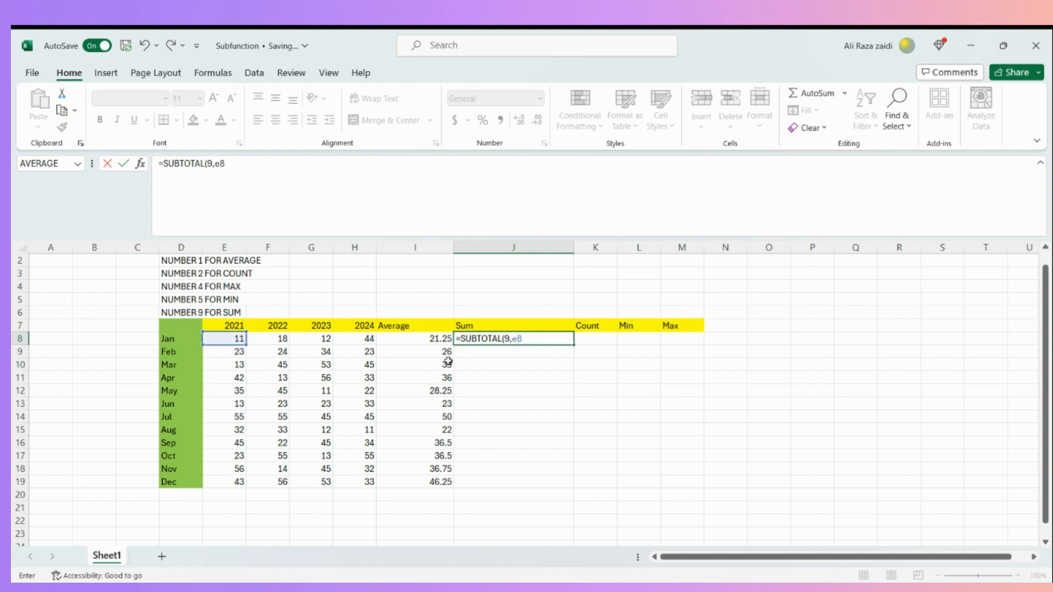
text(:)
text(h8)
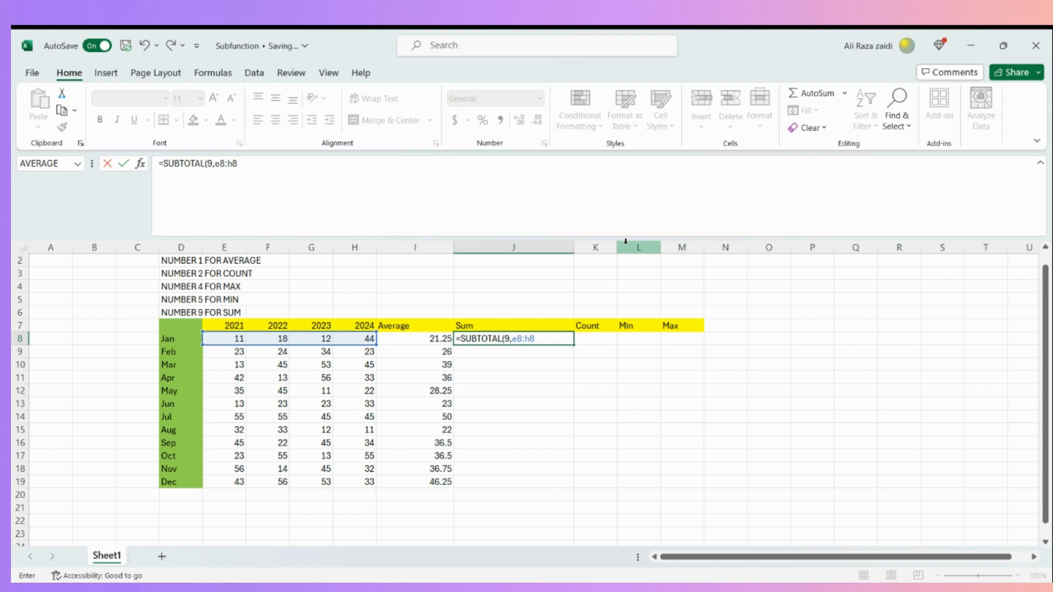
text())
key(Return)
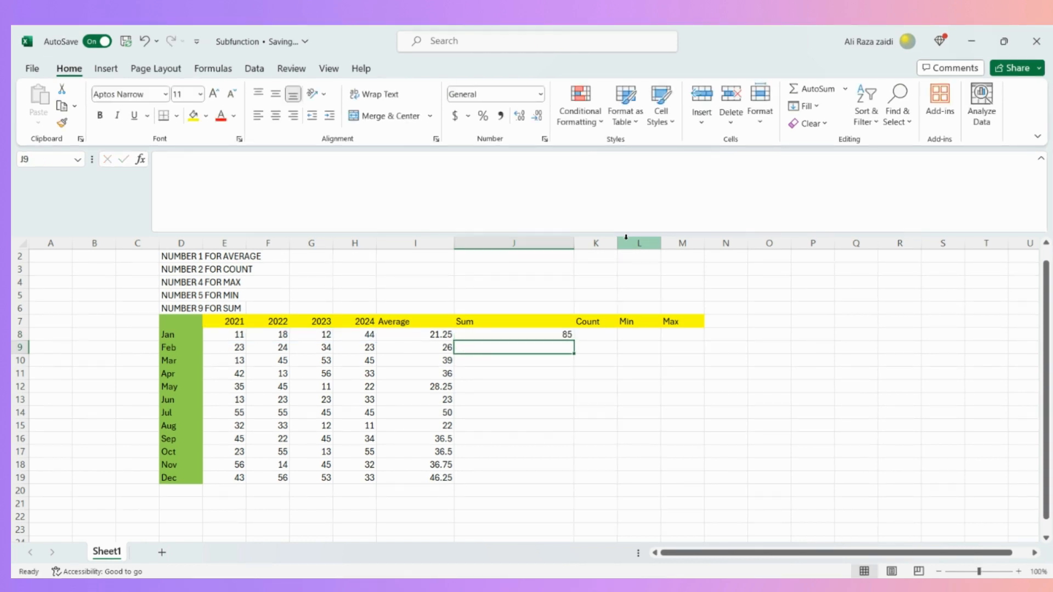
Select January's values in E8:H8 to compare their quick sum with the result in J8
key(Left)
key(Left)
key(Left)
key(Left)
key(Left)
key(Up)
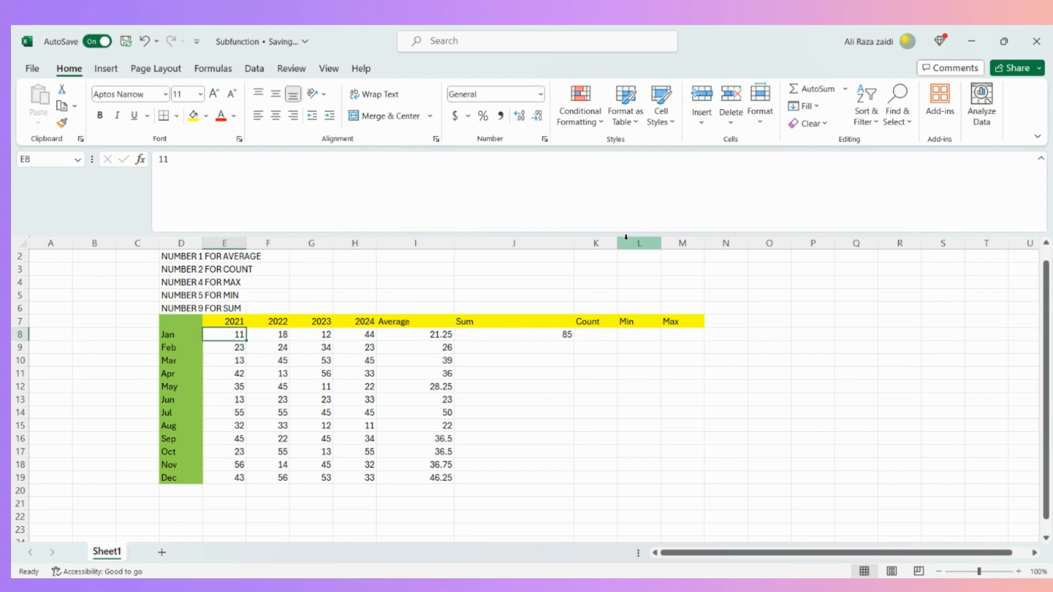
key(shift+Right)
key(shift+Right)
key(shift+Right)
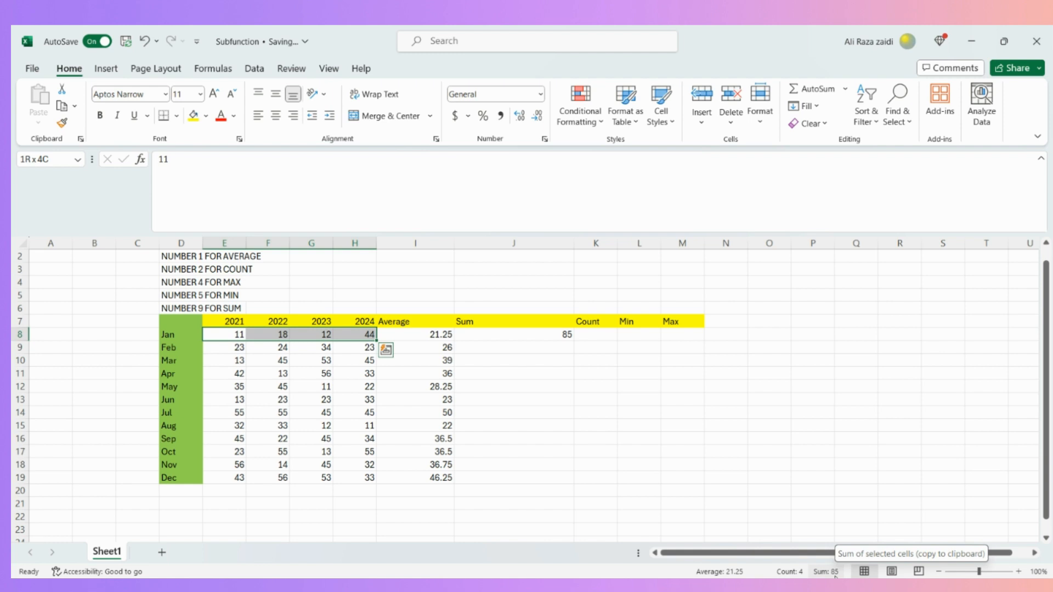
Fill January's sum formula down the Sum column through December (J19) and spot-check the February to April rows
click(544, 334)
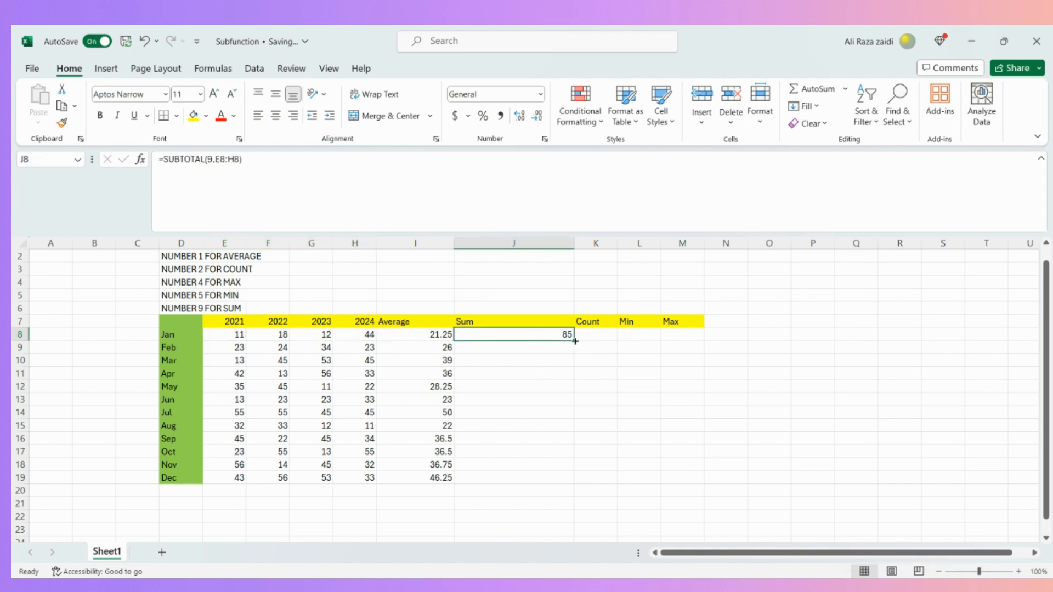
drag(575, 342, 572, 484)
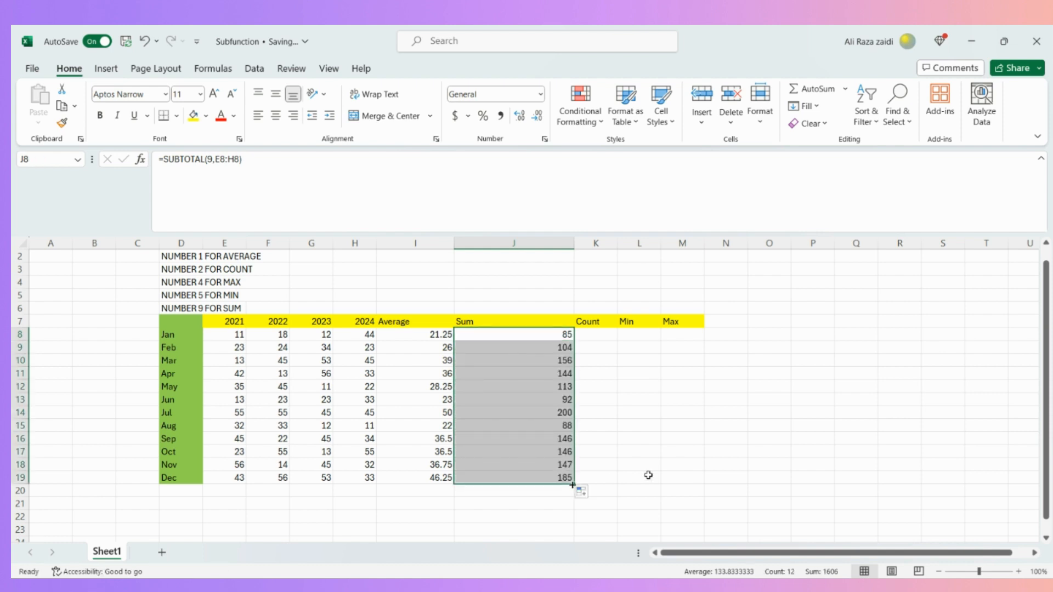
click(472, 370)
click(491, 345)
click(492, 360)
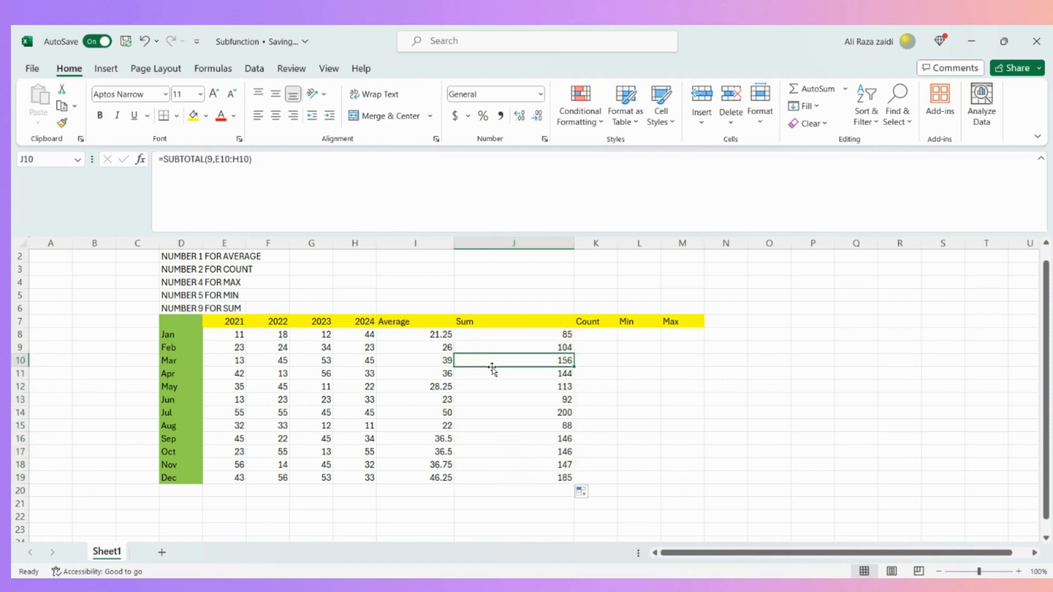
click(491, 373)
drag(238, 373, 429, 379)
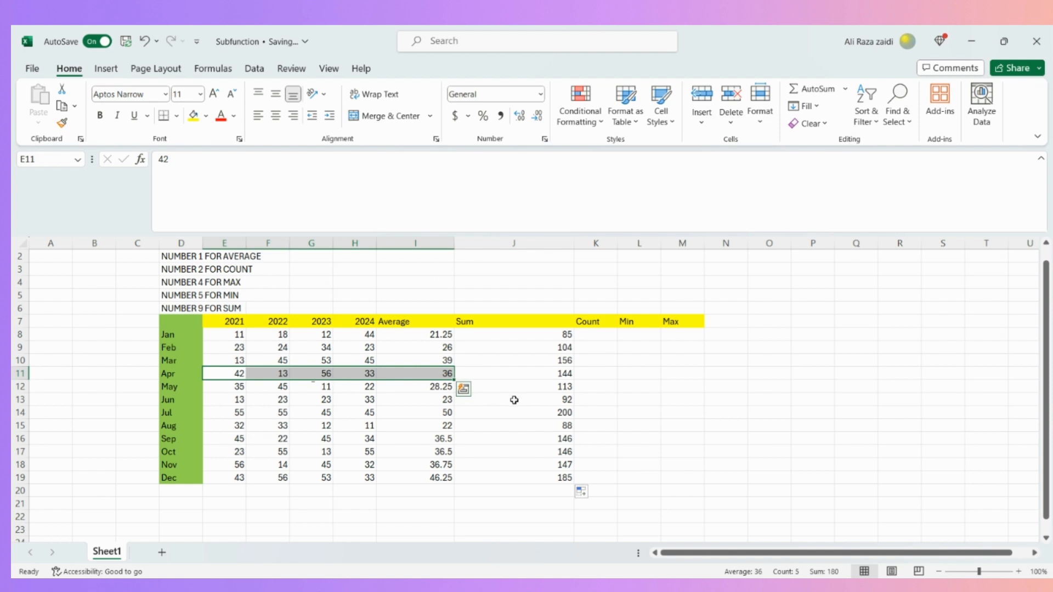
Select April's values in E11:H11 to compare their quick sum with the SUBTOTAL result in J11
click(559, 375)
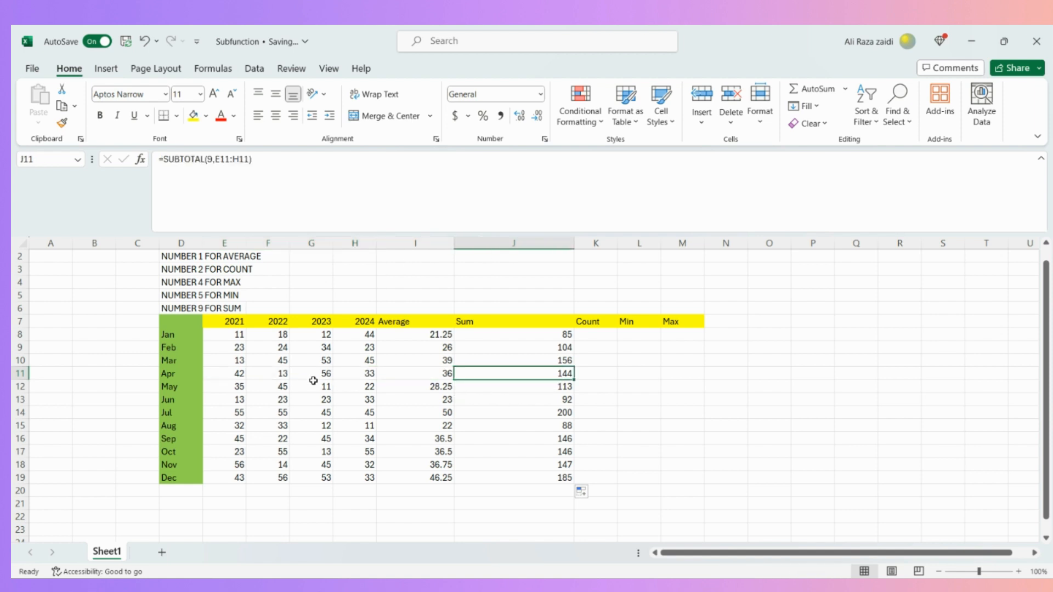
click(248, 373)
drag(249, 373, 359, 374)
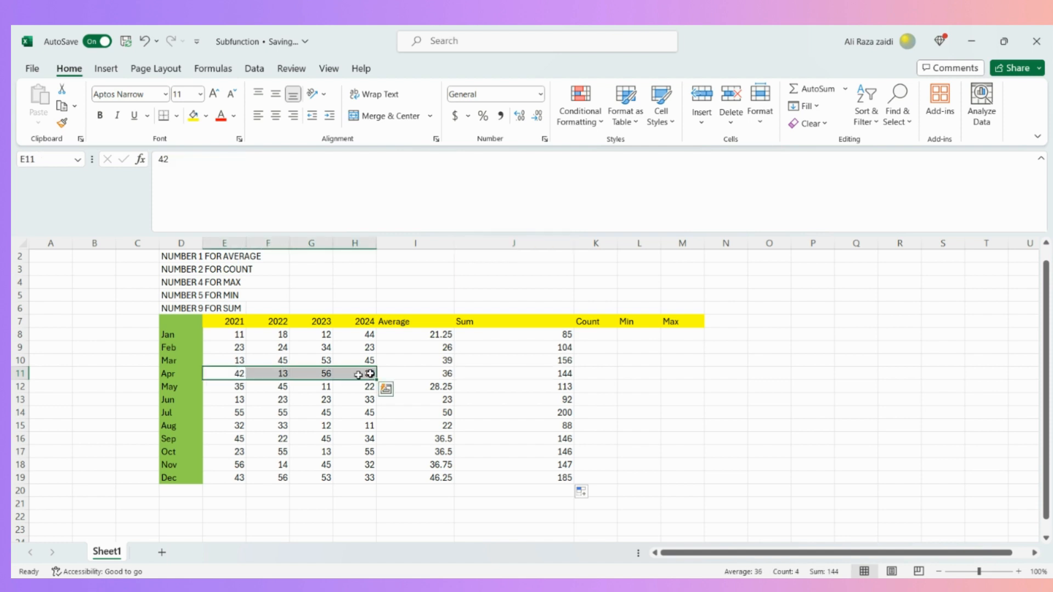
click(570, 375)
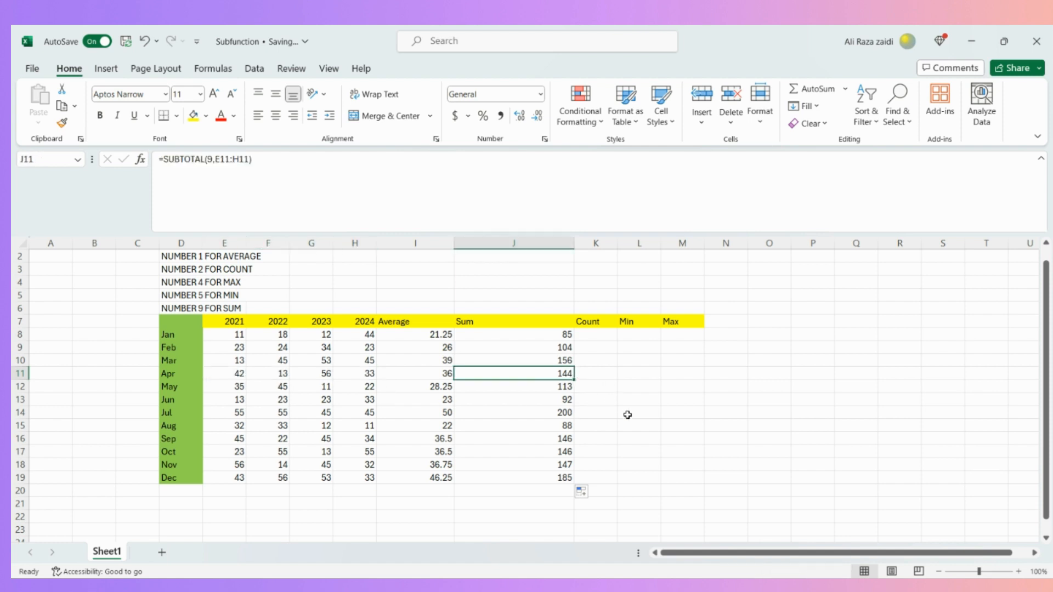
Enter =SUBTOTAL(2,E8:H8) in cell K8 for January's count and fill it down the Count column through December (K19)
click(607, 341)
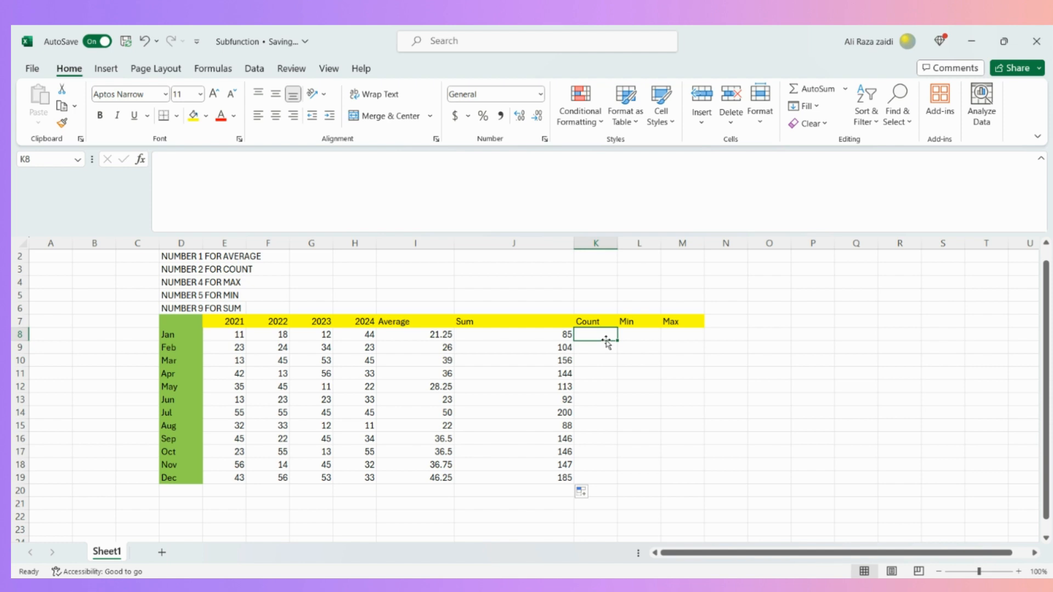
text(=)
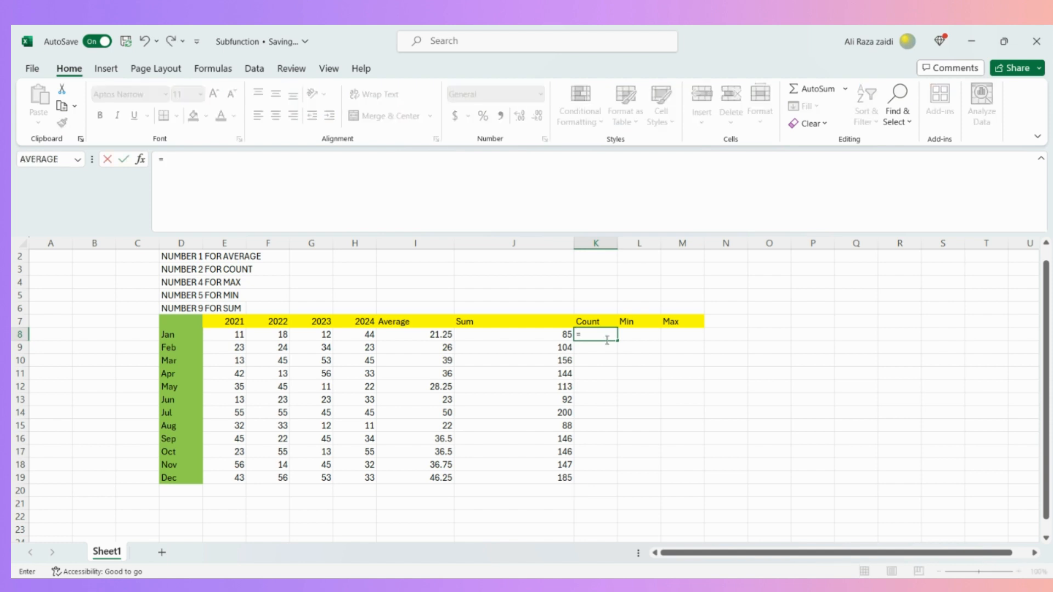
text(sub)
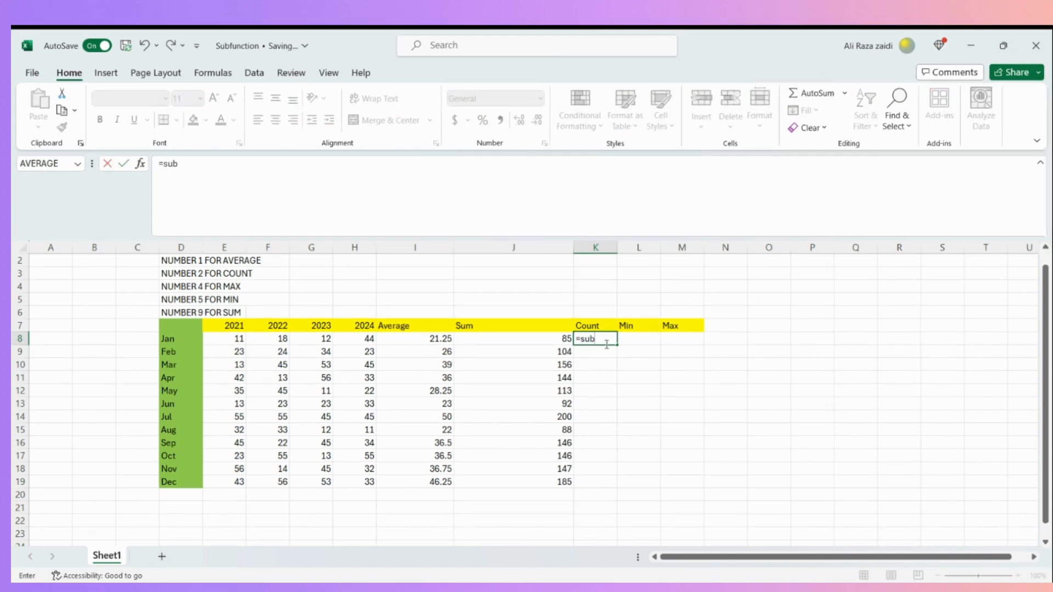
text(t)
key(Tab)
text(2,h8:)
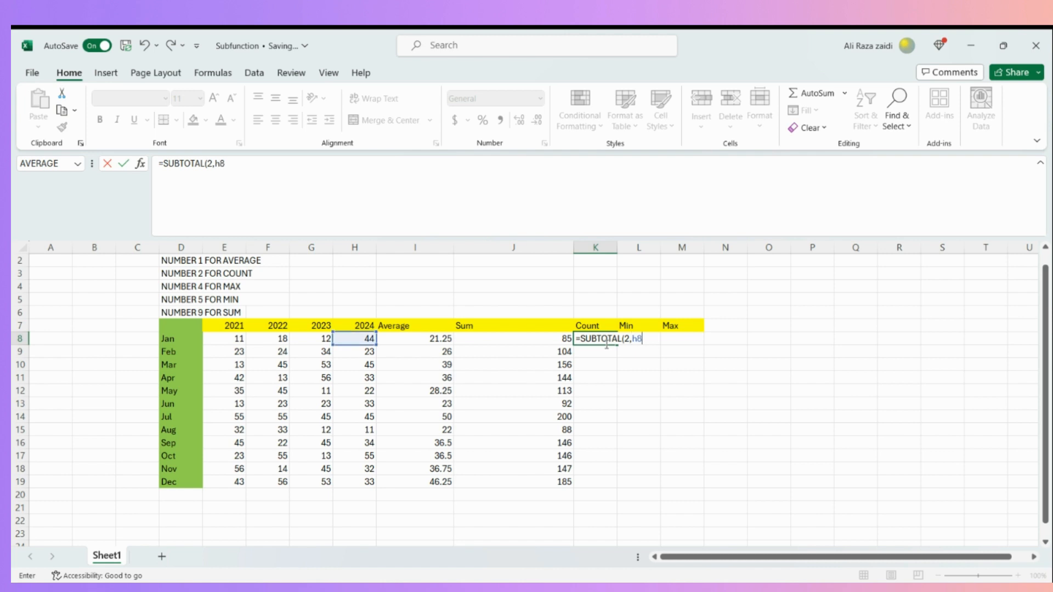
key(BackSpace)
key(BackSpace)
key(BackSpace)
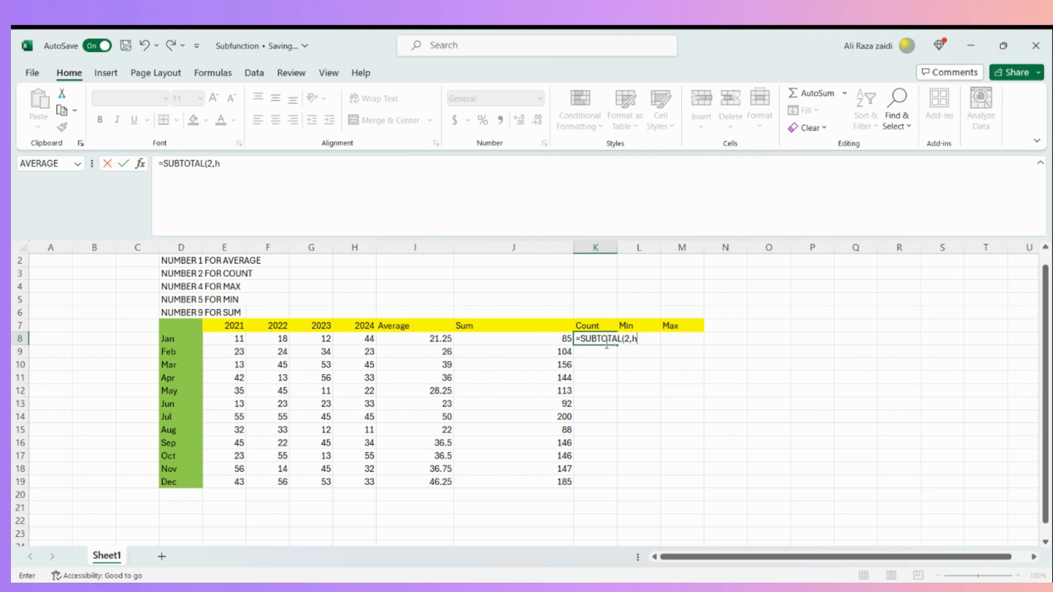
text(e8:h8)
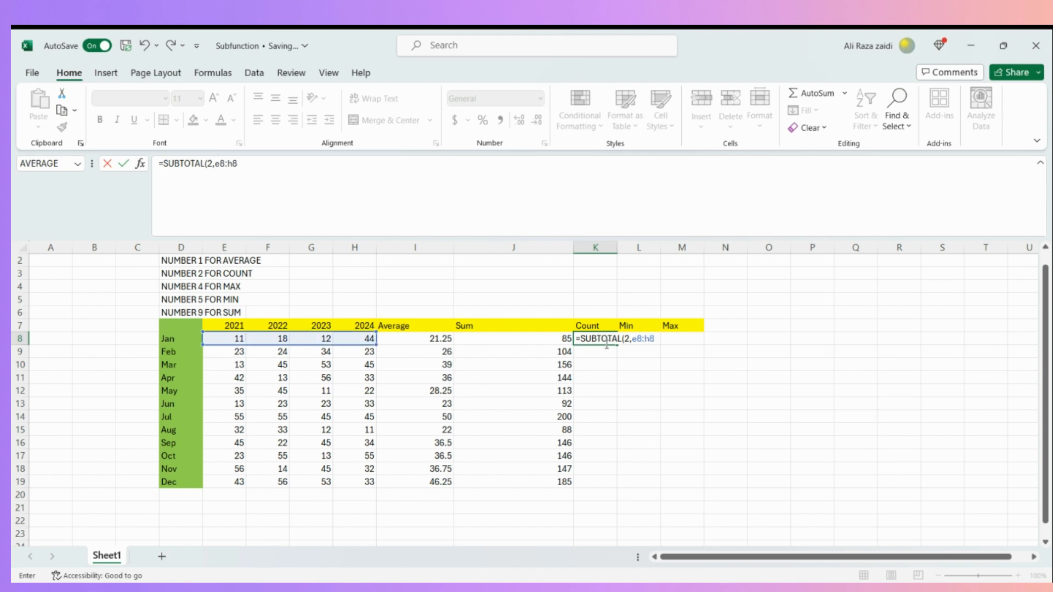
text())
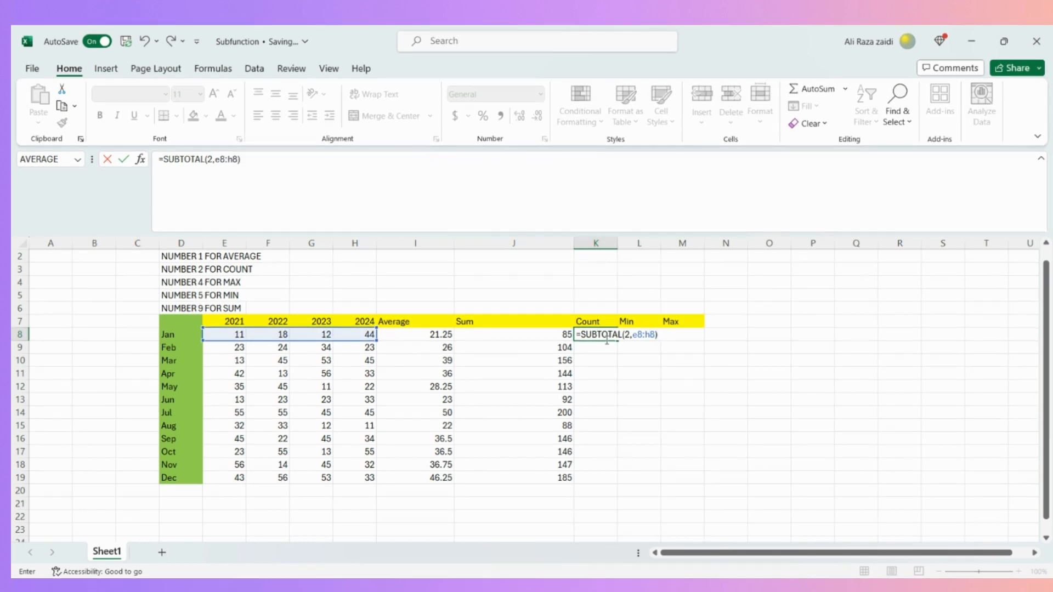
key(Return)
key(Up)
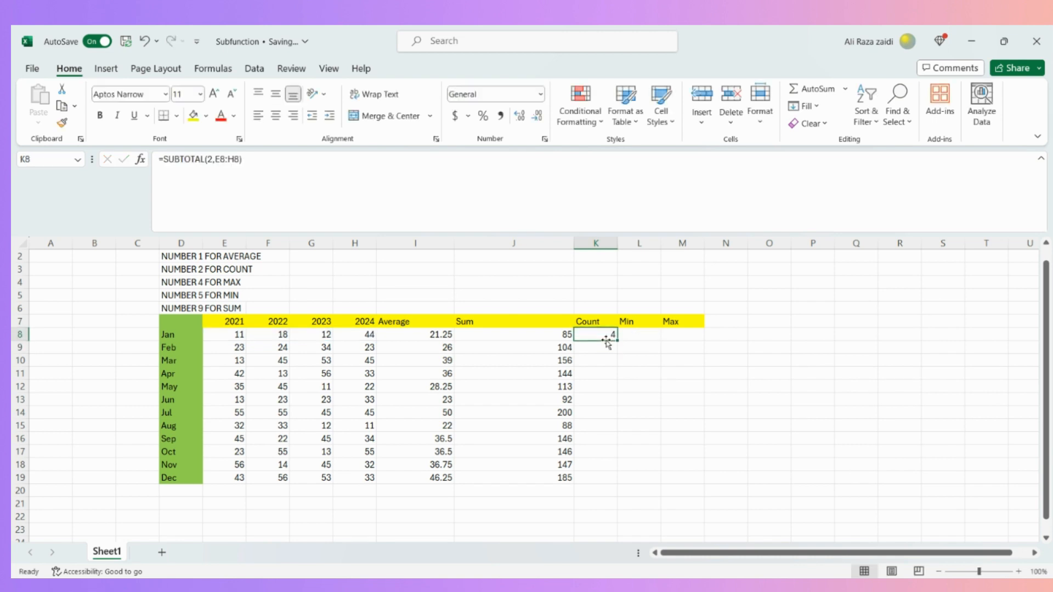
drag(606, 340, 606, 479)
Enter =SUBTOTAL(5,E8:H8) in cell L8 to calculate January's minimum
key(Right)
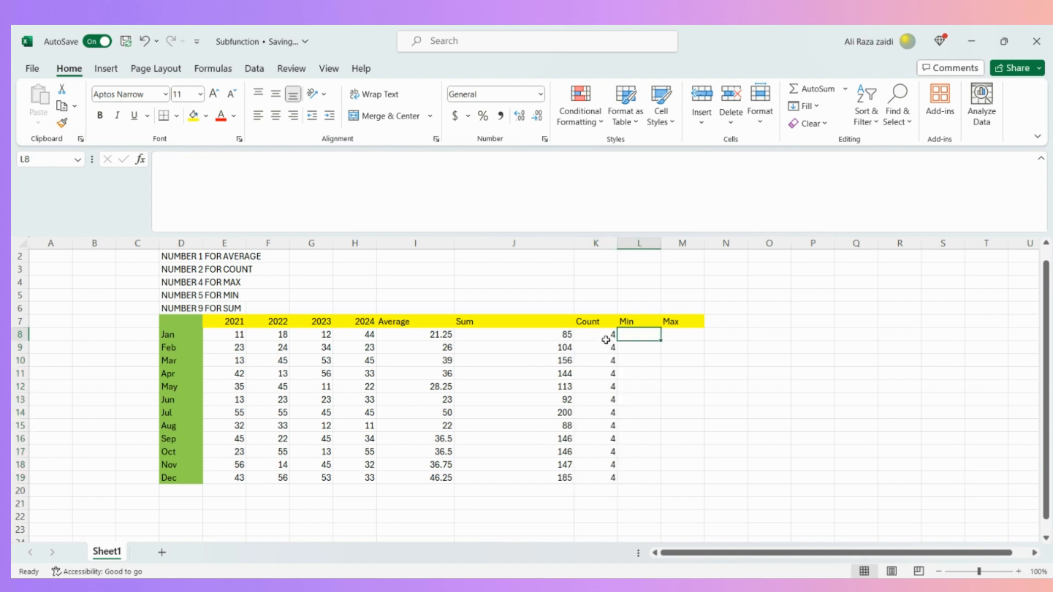
text(=subt)
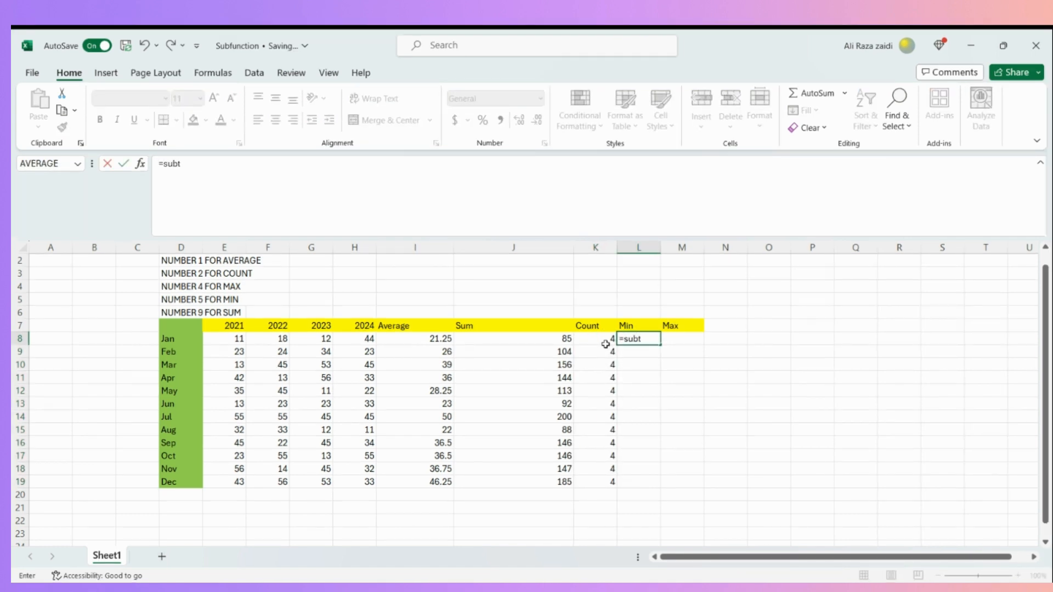
key(Tab)
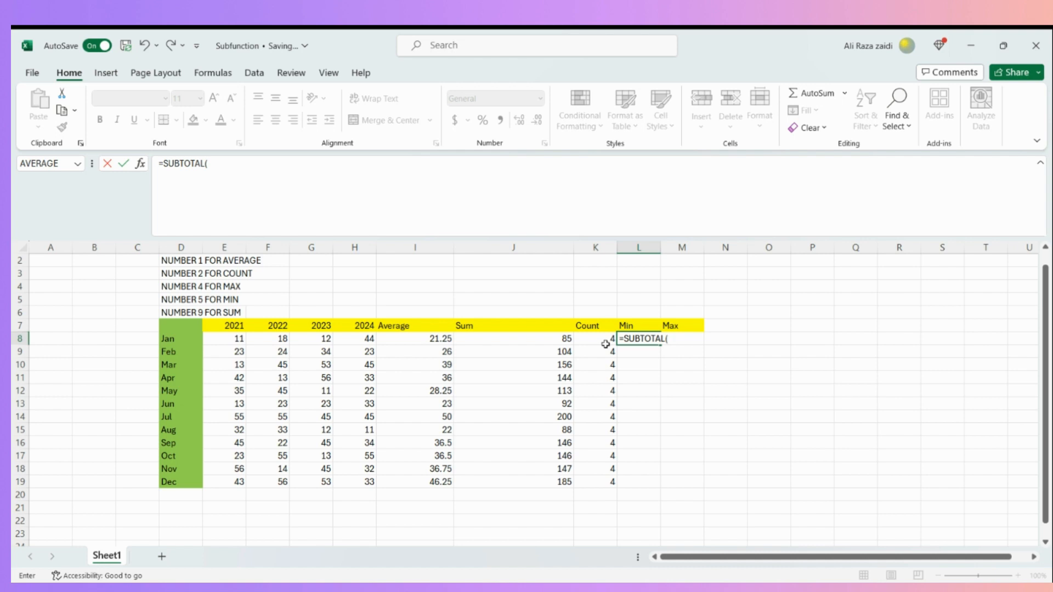
text(5,e8:h8))
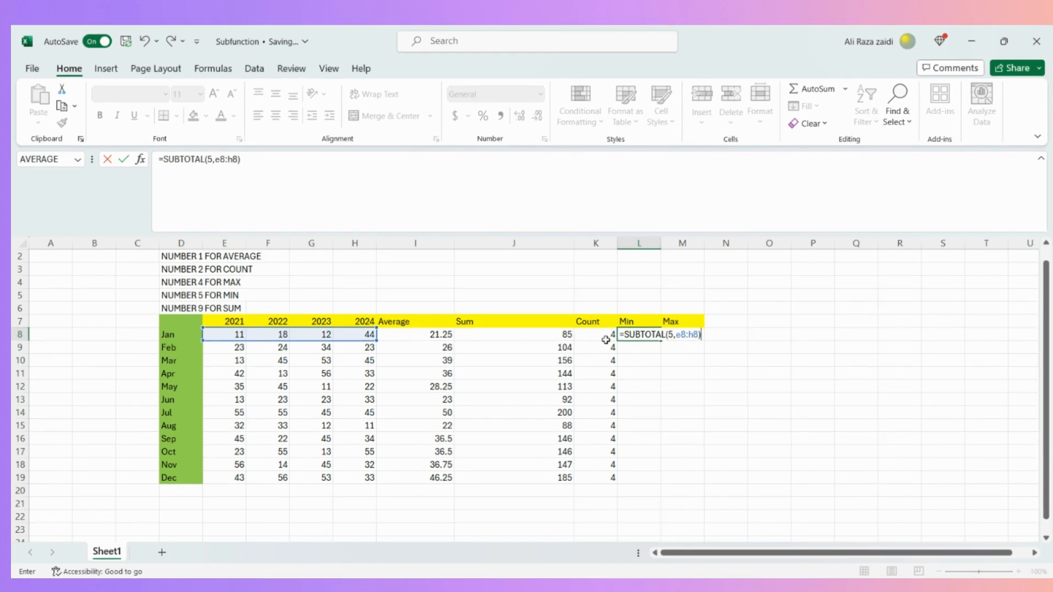
key(Return)
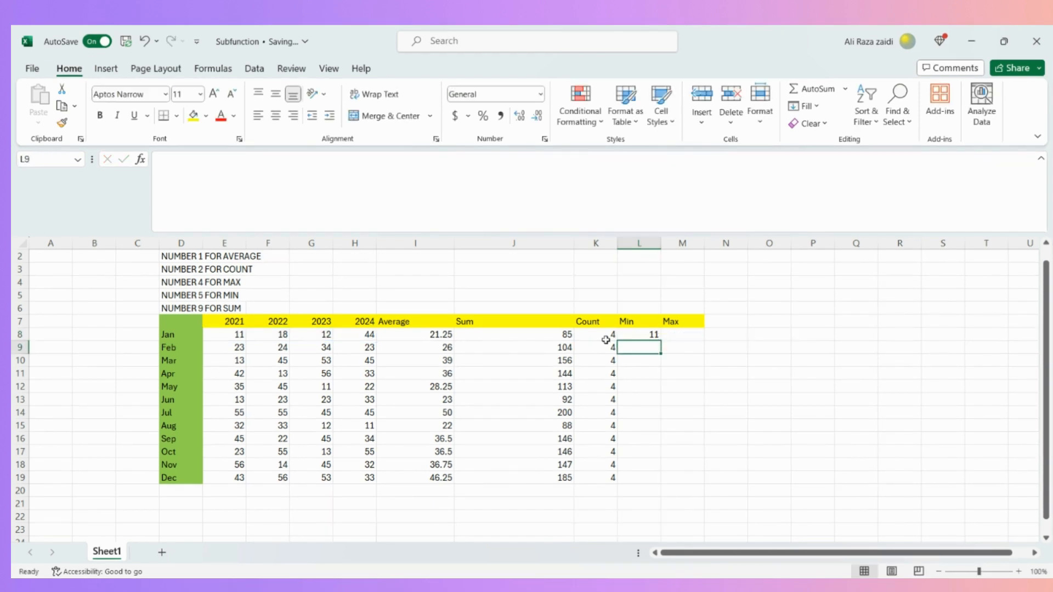
Fill January's minimum formula down the Min column through December (L8:L19)
key(Down)
key(Up)
key(Up)
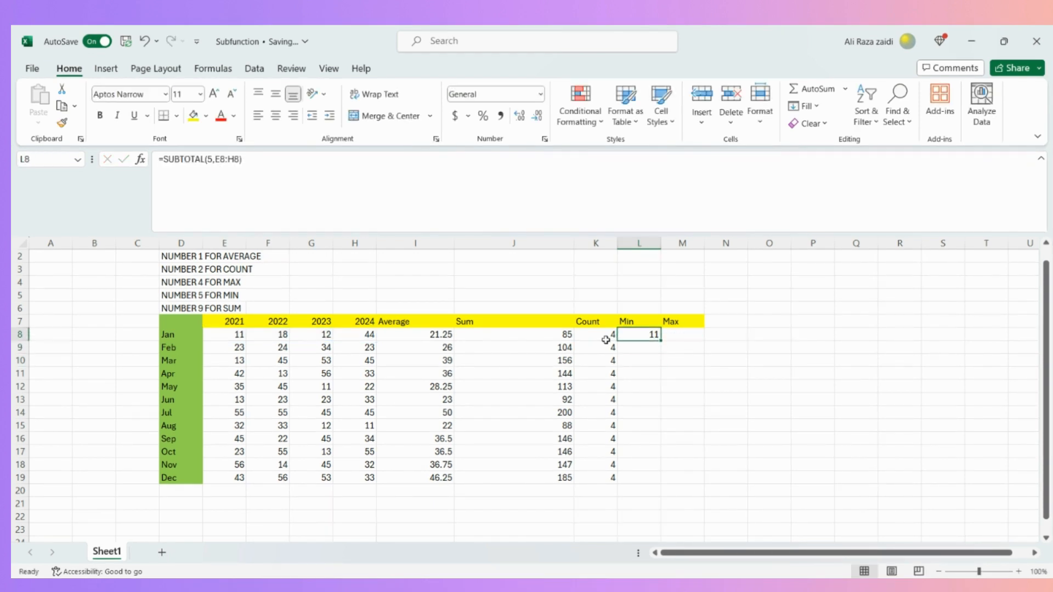
key(shift+Down)
key(shift+Down)
key(shift+Down)
key(shift+Down)
key(shift+Down)
key(shift+Down)
key(shift+Down)
key(shift+Down)
key(shift+Down)
key(shift+Down)
key(shift+Down)
key(shift+Down)
key(shift+Down)
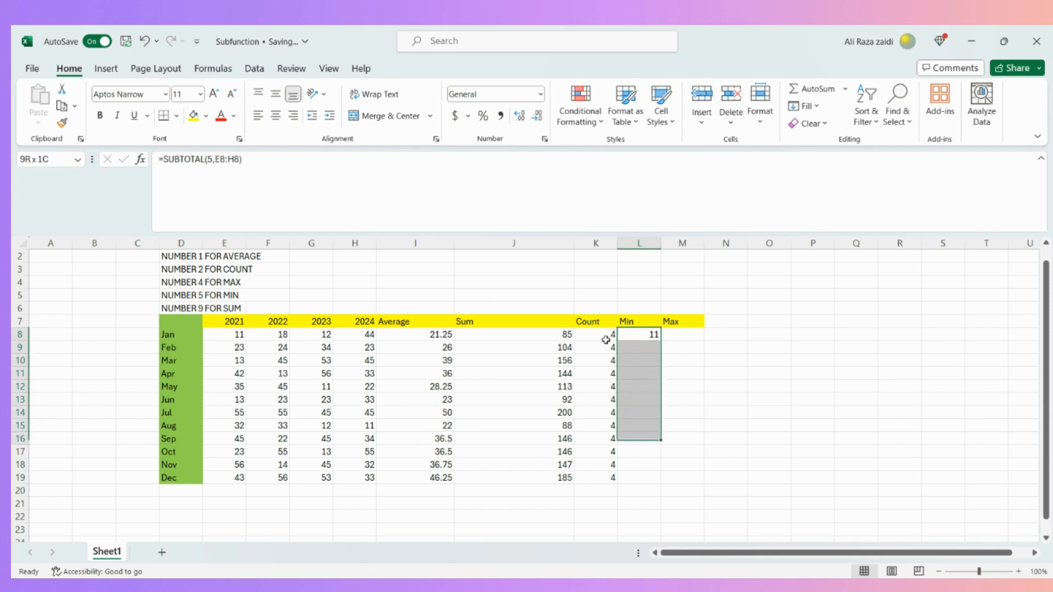
key(shift+Up)
key(shift+Up)
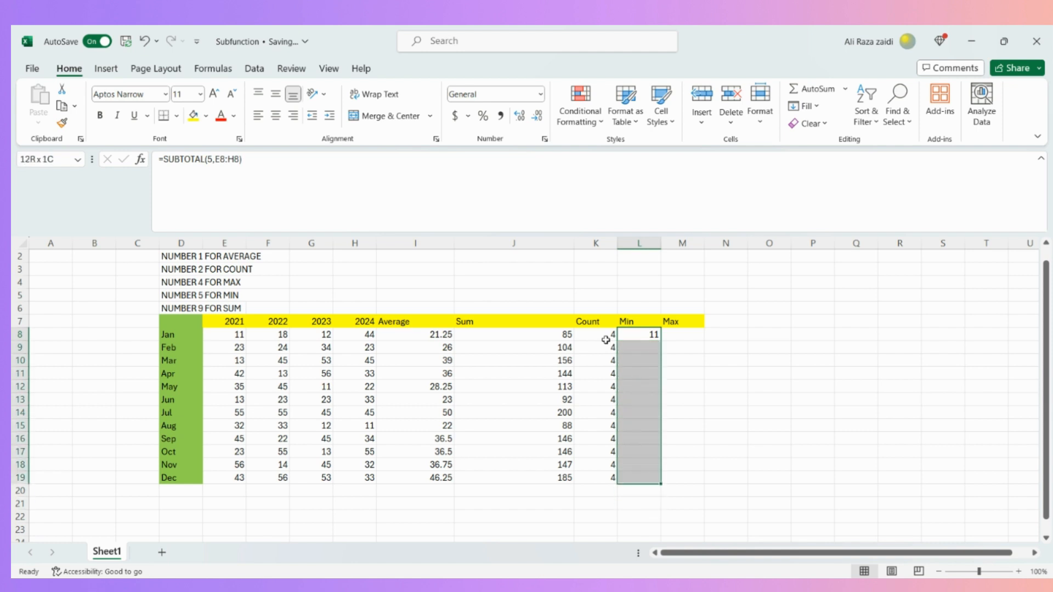
key(ctrl+d)
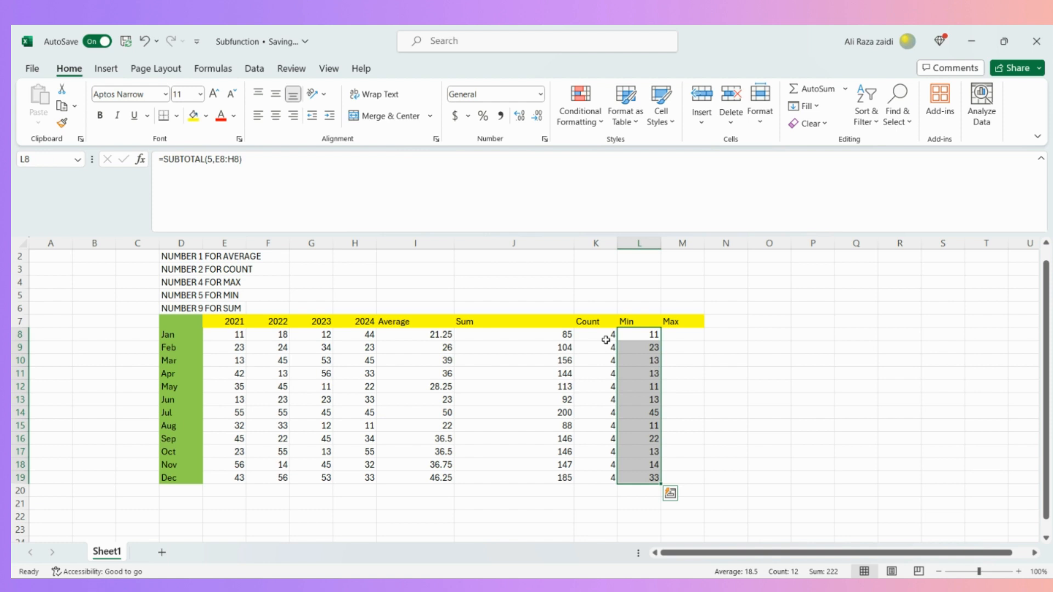
Enter =SUBTOTAL(4,E8:H8) in cell M8 to calculate January's maximum
key(Right)
text(=su)
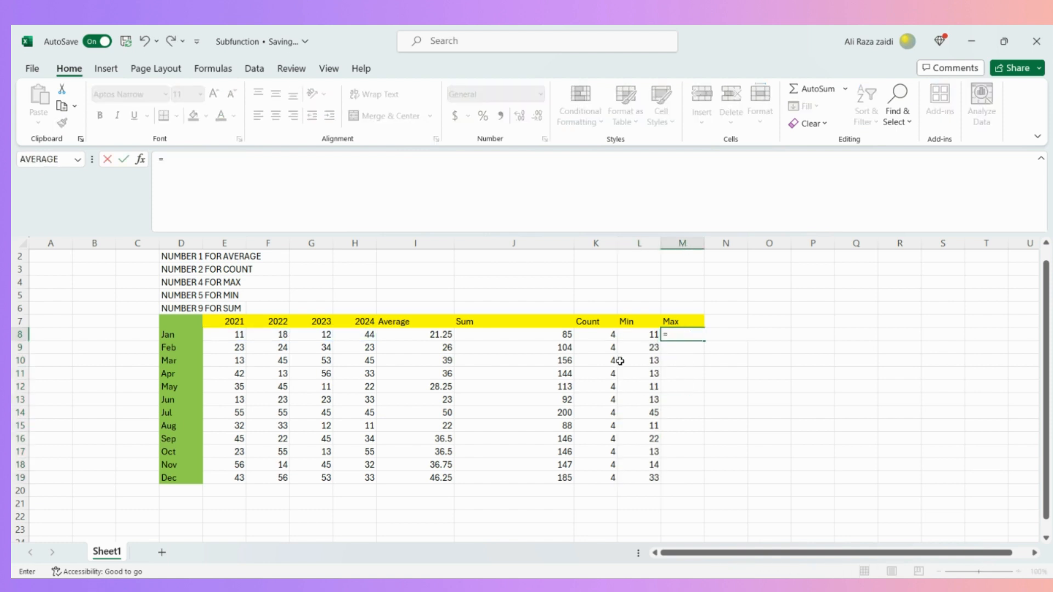
text(b)
key(Tab)
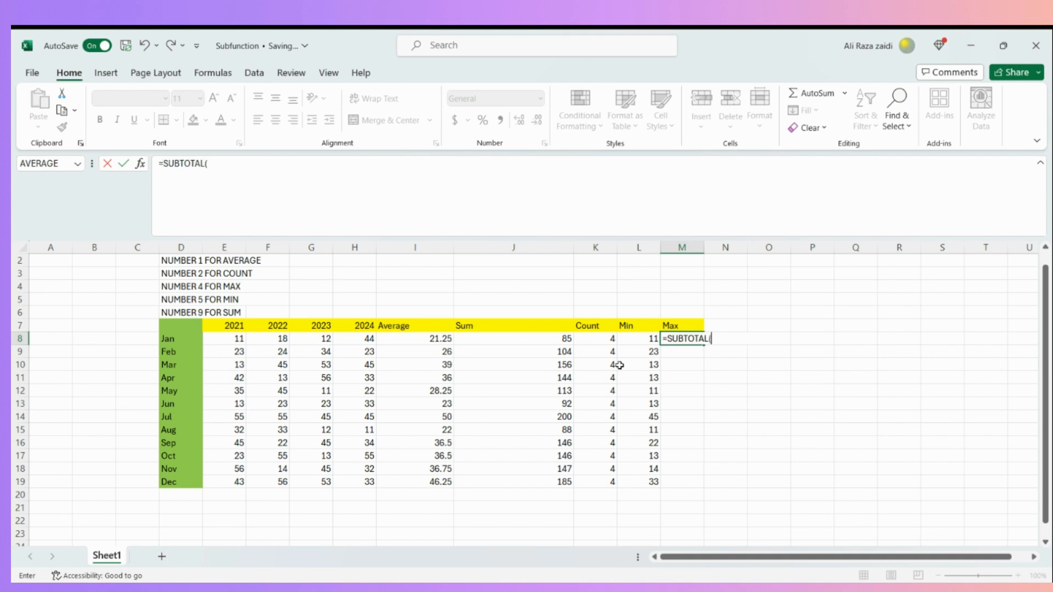
text(4,e8)
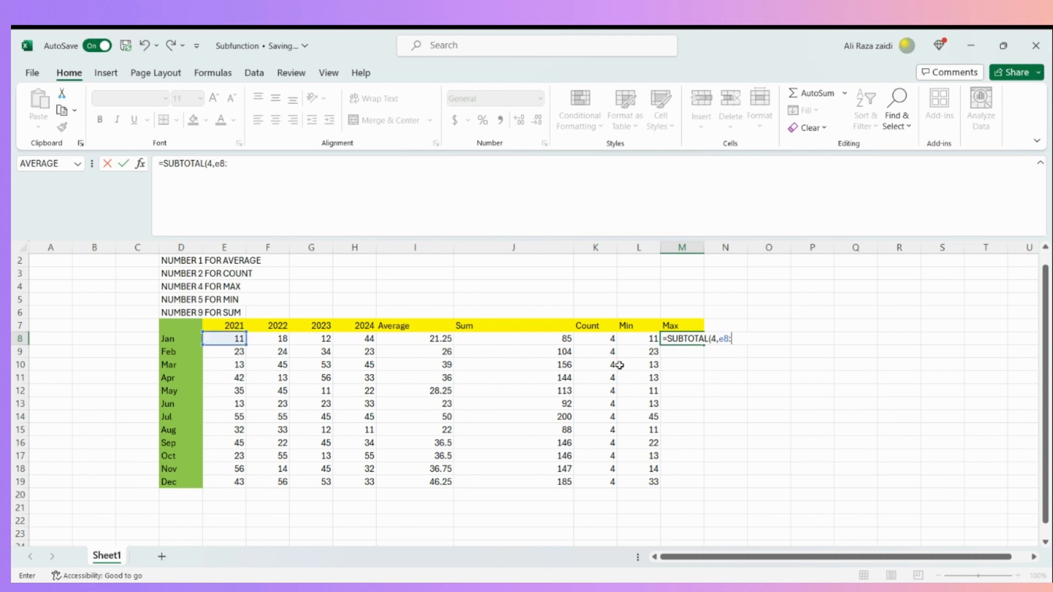
text(:h8))
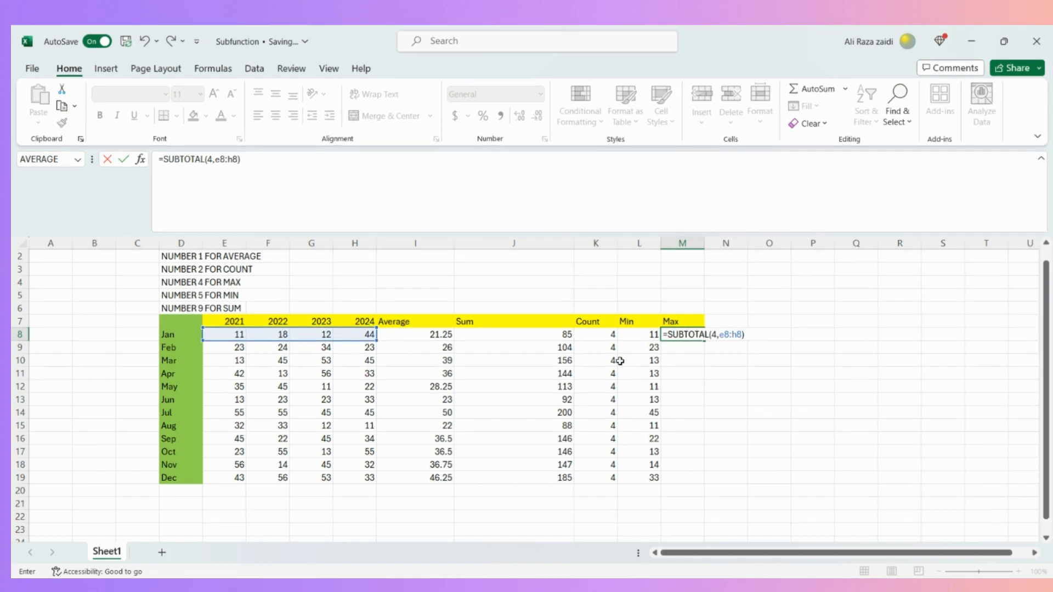
key(Return)
Fill January's maximum formula from M8 down the Max column through December (M19)
key(Up)
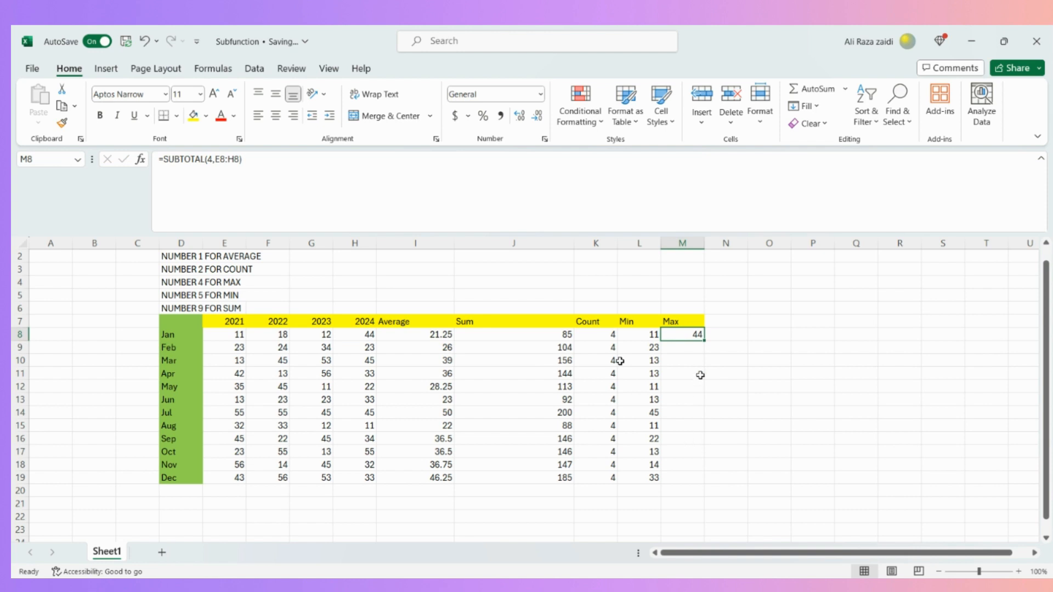
drag(705, 338, 696, 483)
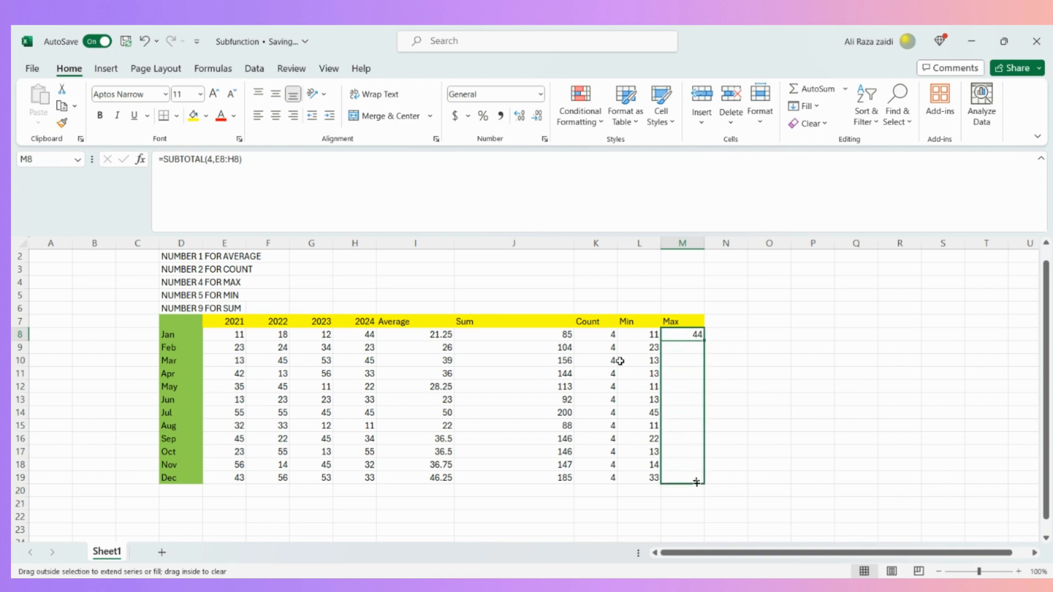
drag(697, 483, 696, 483)
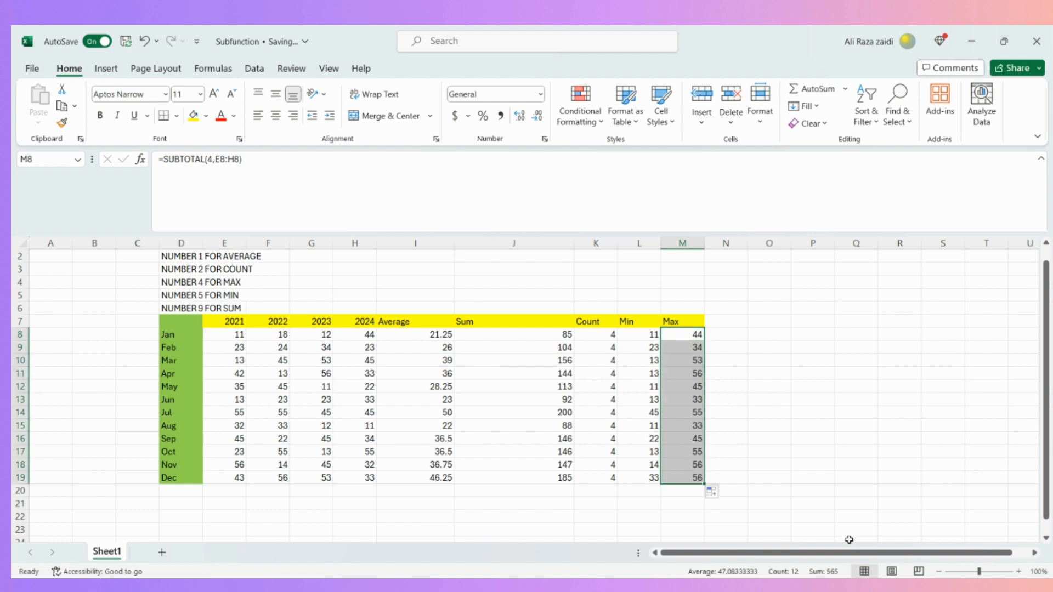